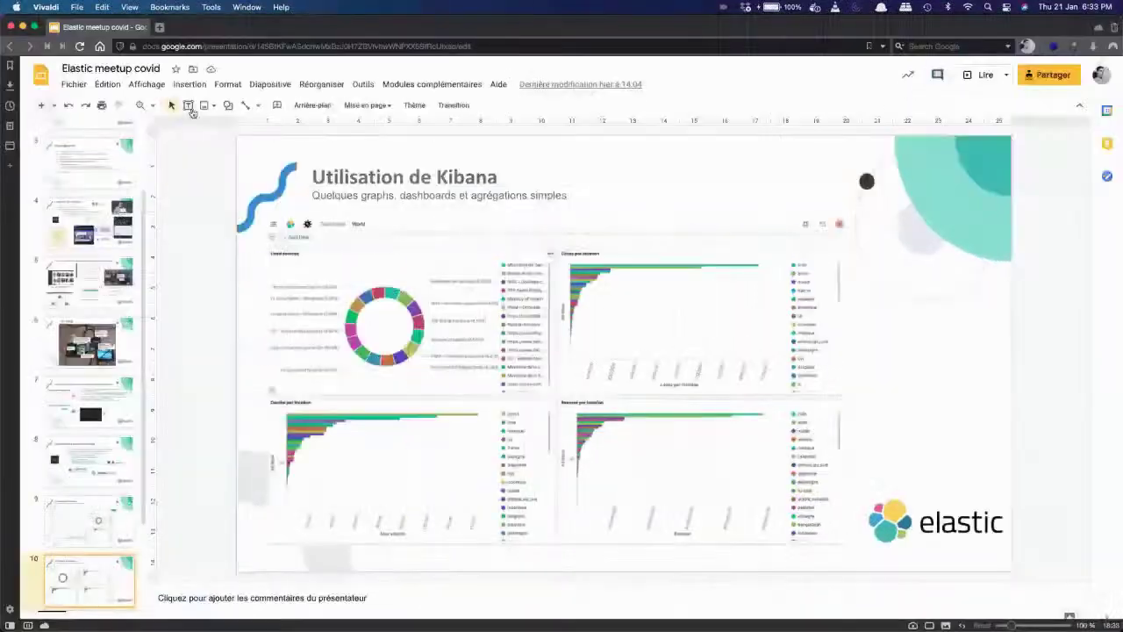
Step: Switch to the covid19-oss workspace in Visual Studio Code and examine the data source URLs at the beginning of get_stats.sh
key(ctrl+Up)
click(192, 112)
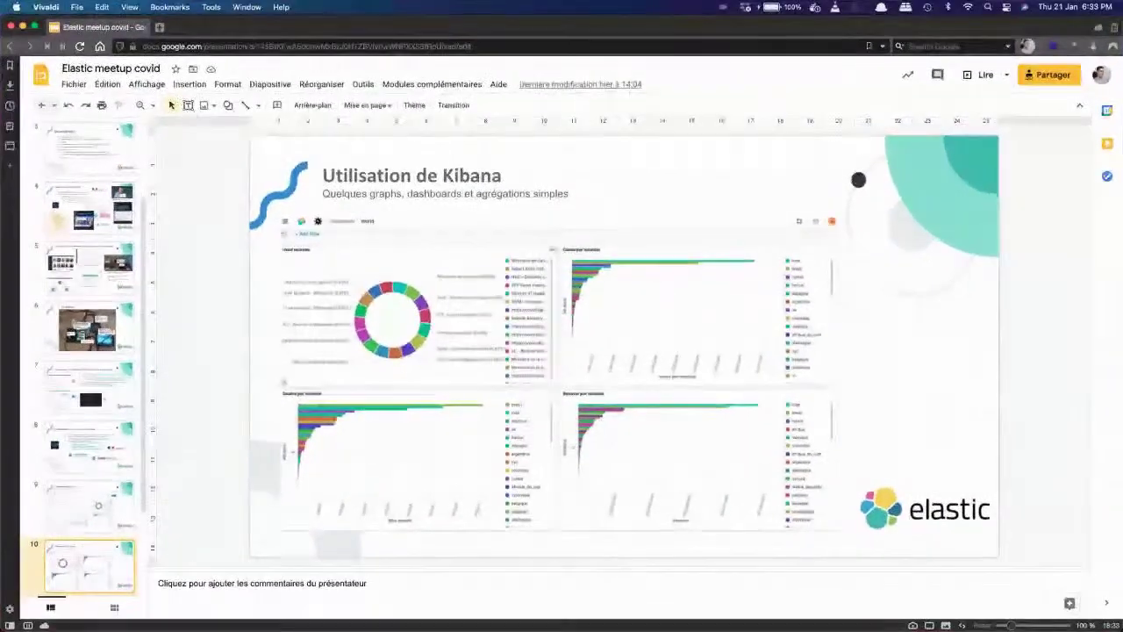
key(super+Tab)
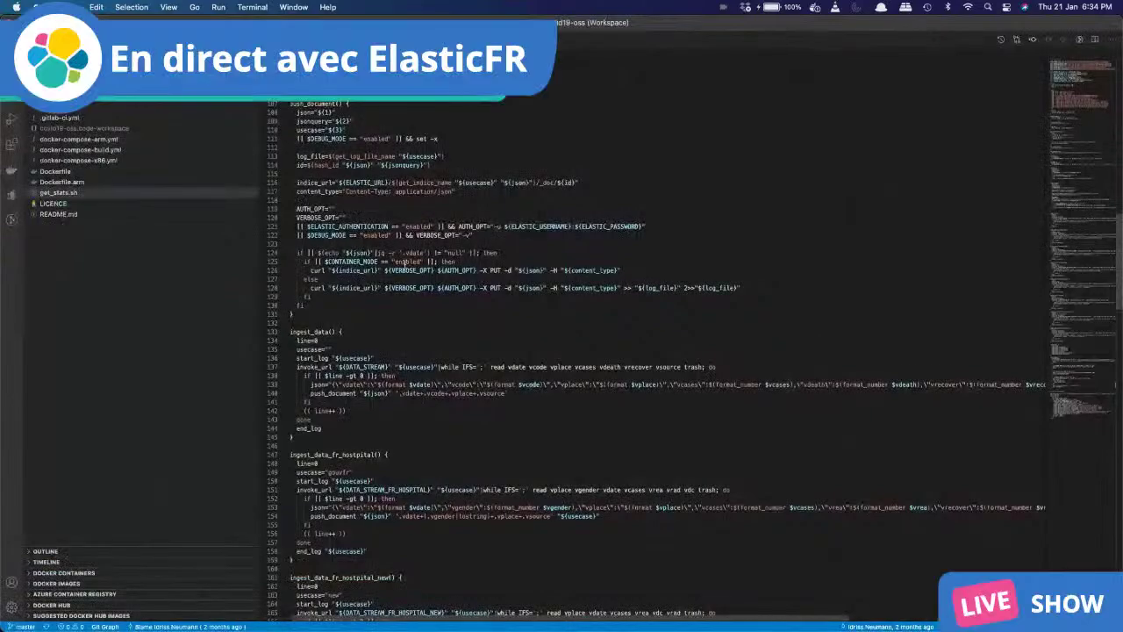
scroll(402, 254, down, 15)
scroll(404, 263, up, 20)
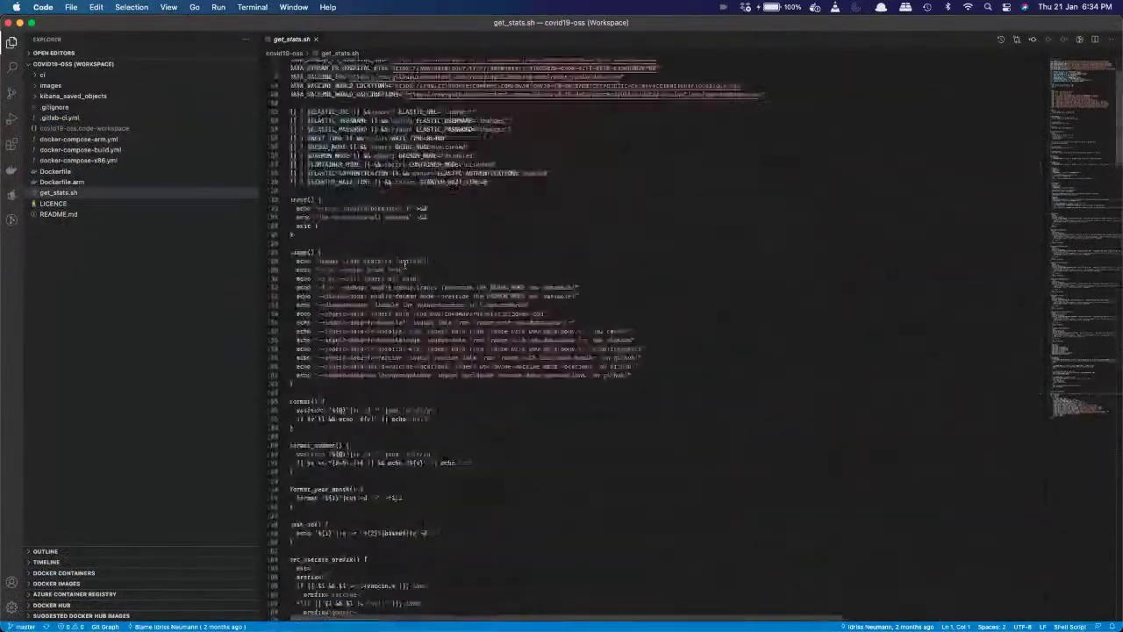
click(631, 106)
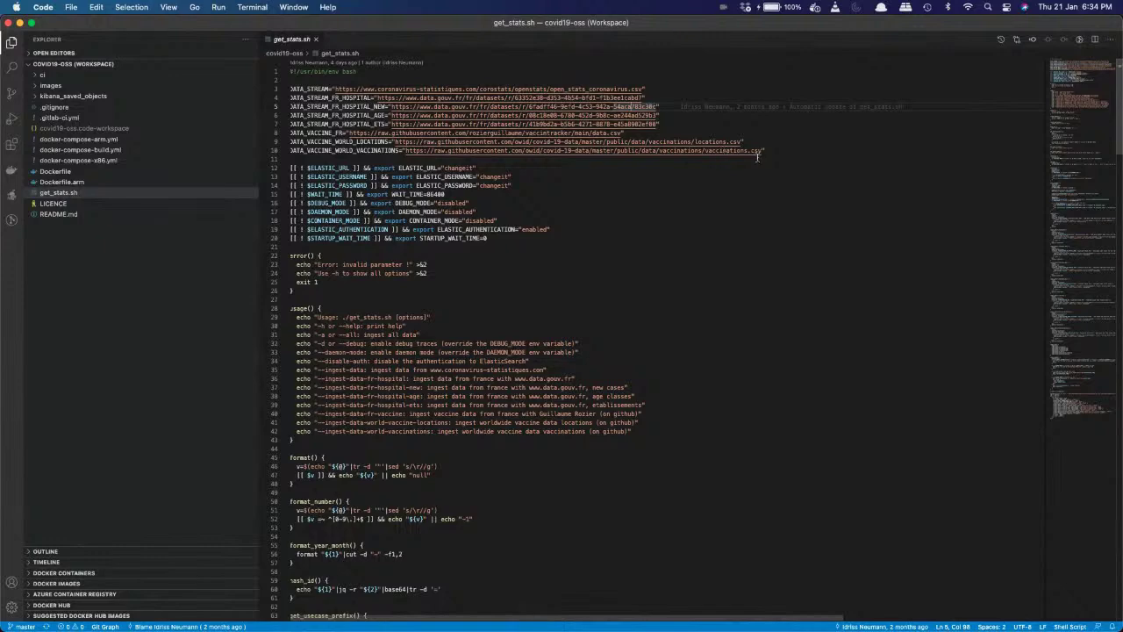
Step: Find the ingest_data function in get_stats.sh and highlight the vdate field in its read loop
scroll(653, 181, down, 13)
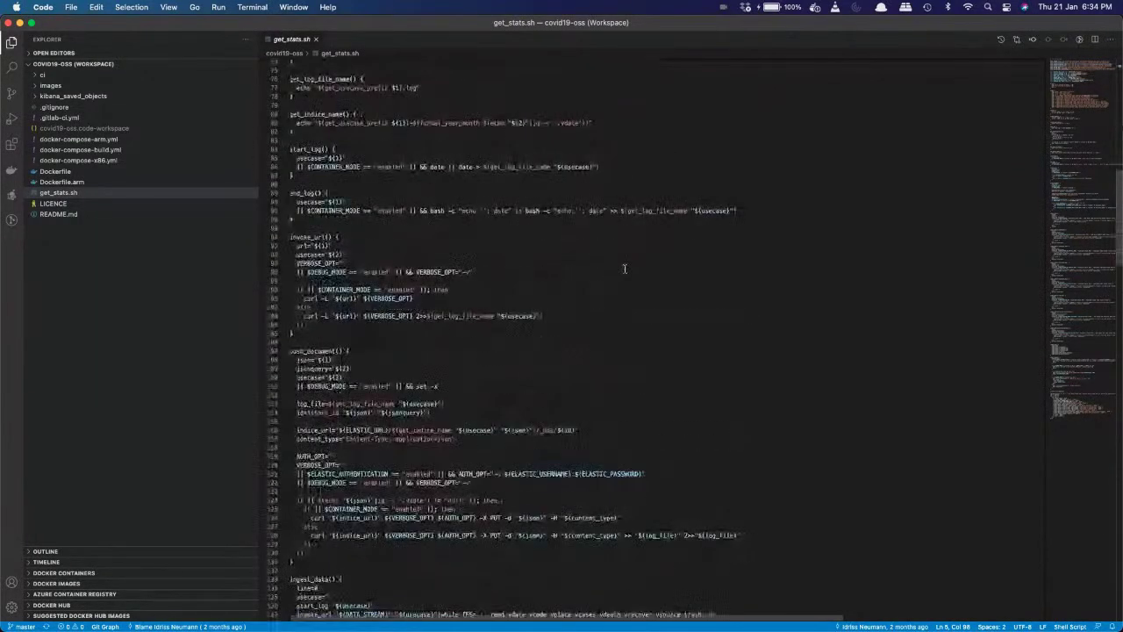
scroll(624, 269, down, 2)
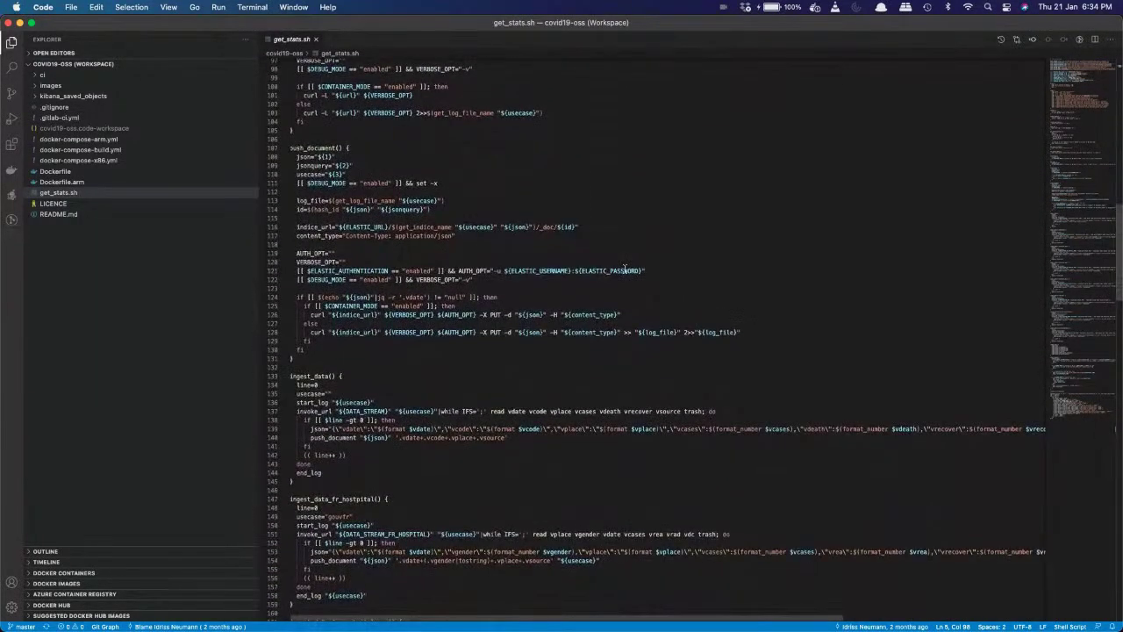
scroll(625, 270, down, 1)
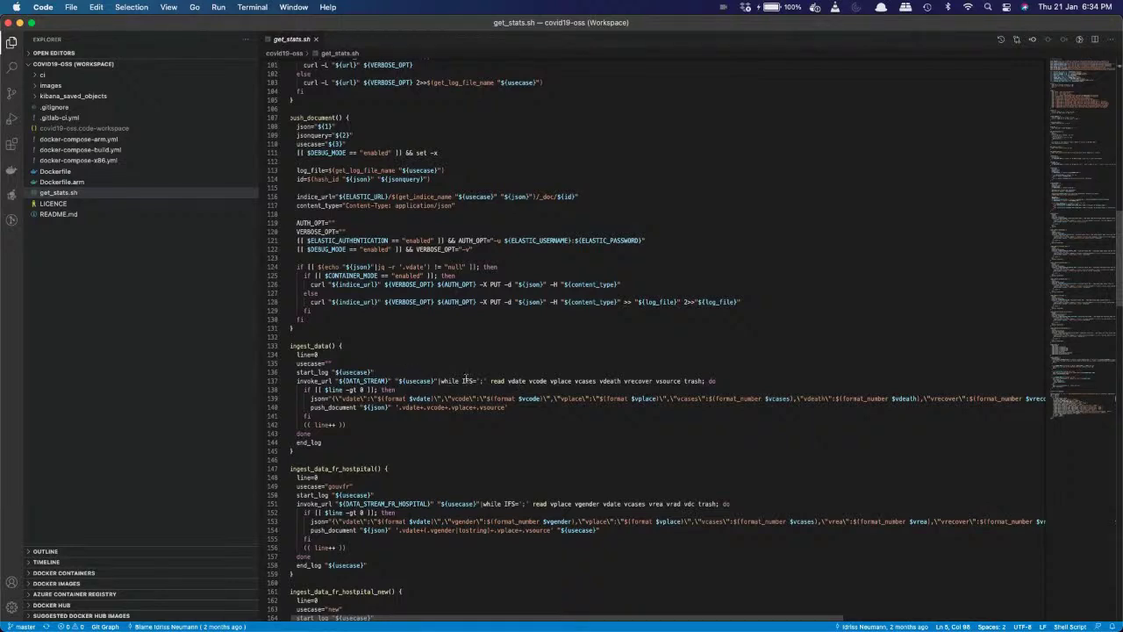
click(518, 381)
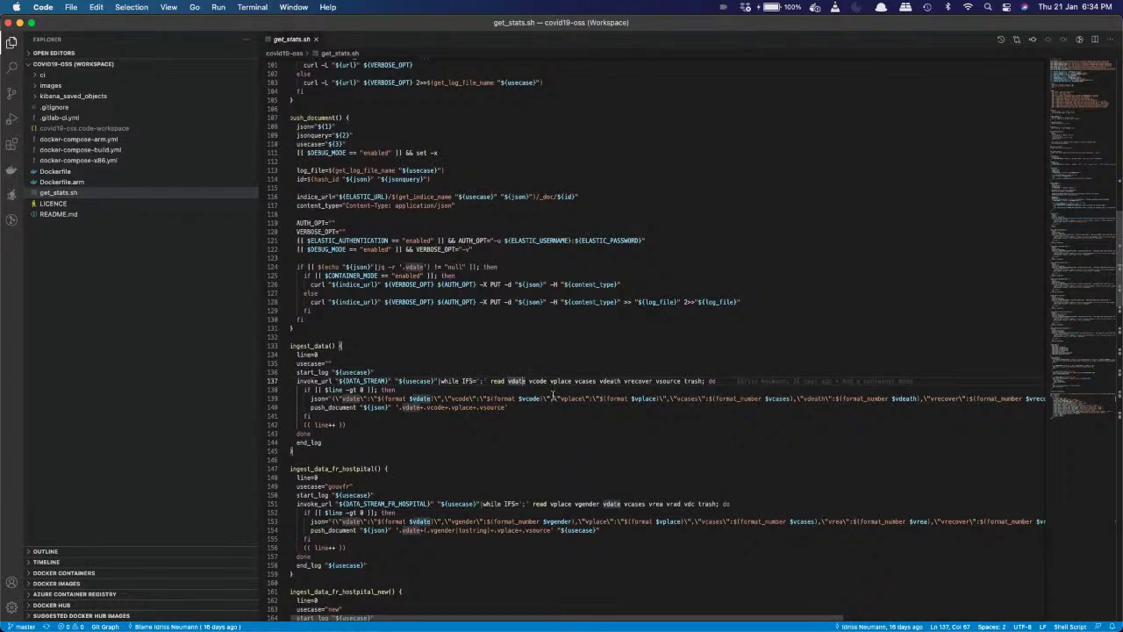
Step: Highlight the key expression .vdate+.vcode+.vplace+.vsource passed to push_document in ingest_data, and examine its vsource field
scroll(552, 397, down, 10)
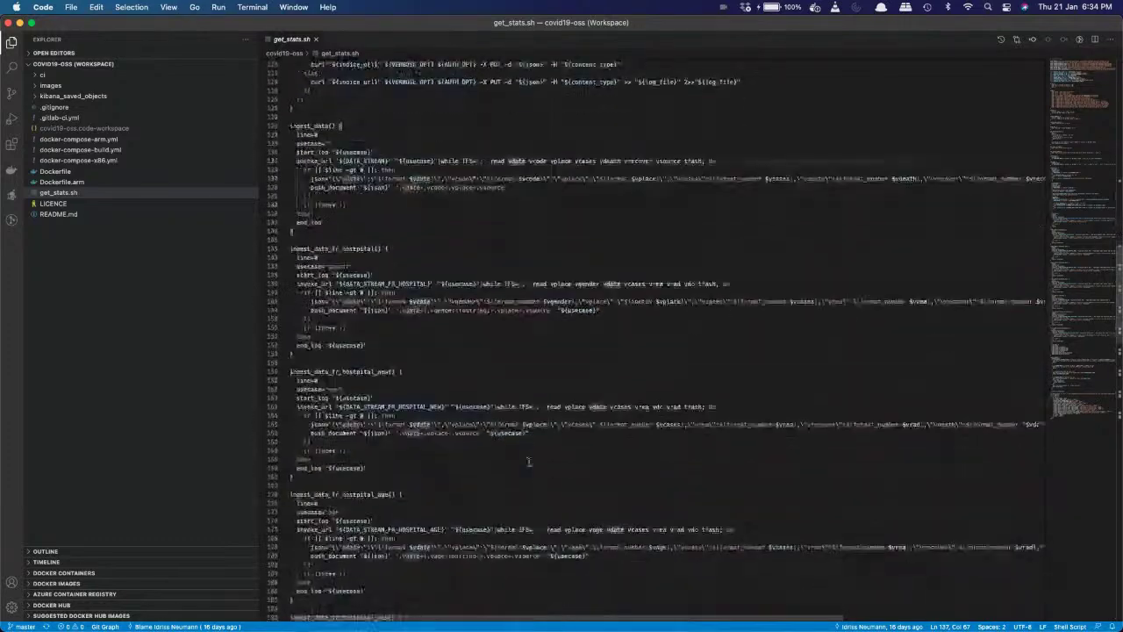
scroll(529, 461, up, 5)
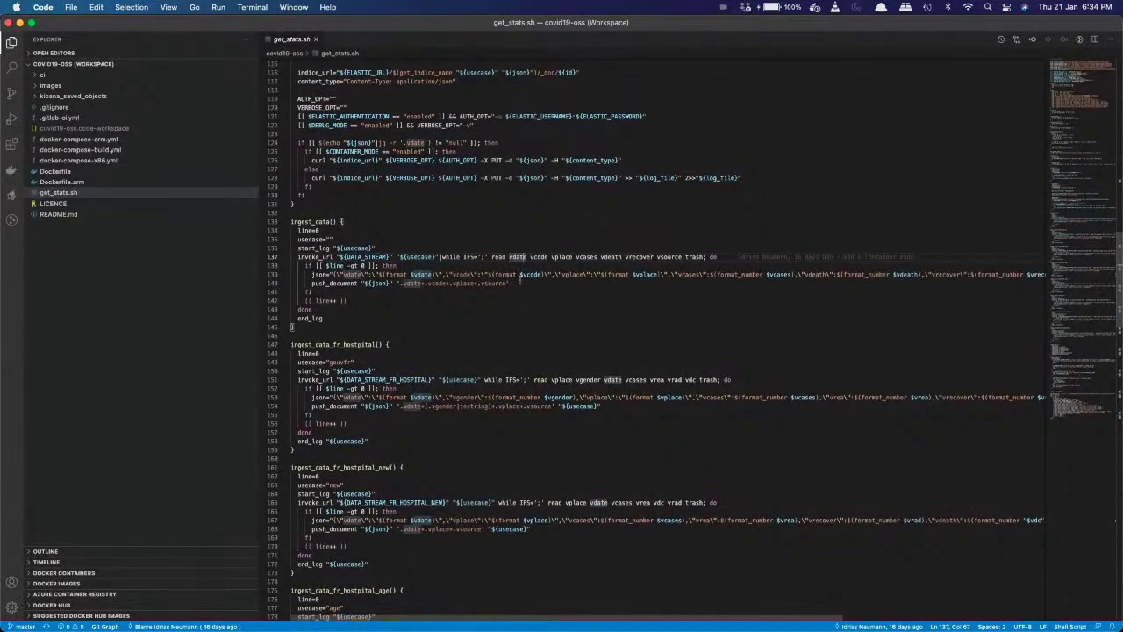
scroll(520, 279, up, 1)
drag(507, 299, 399, 300)
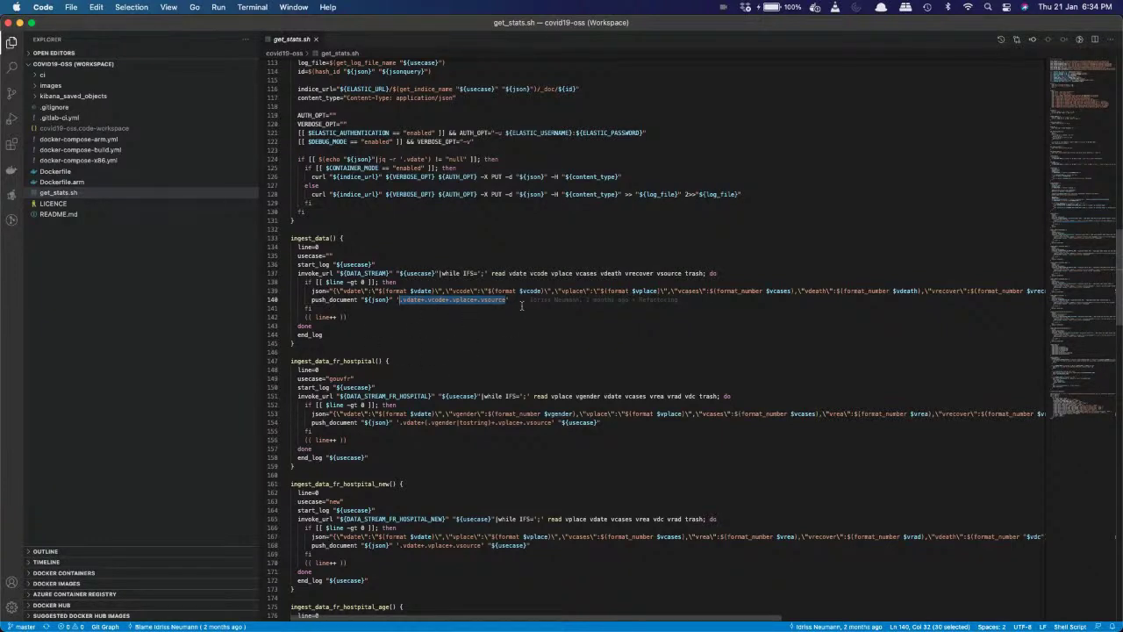
click(521, 306)
click(506, 300)
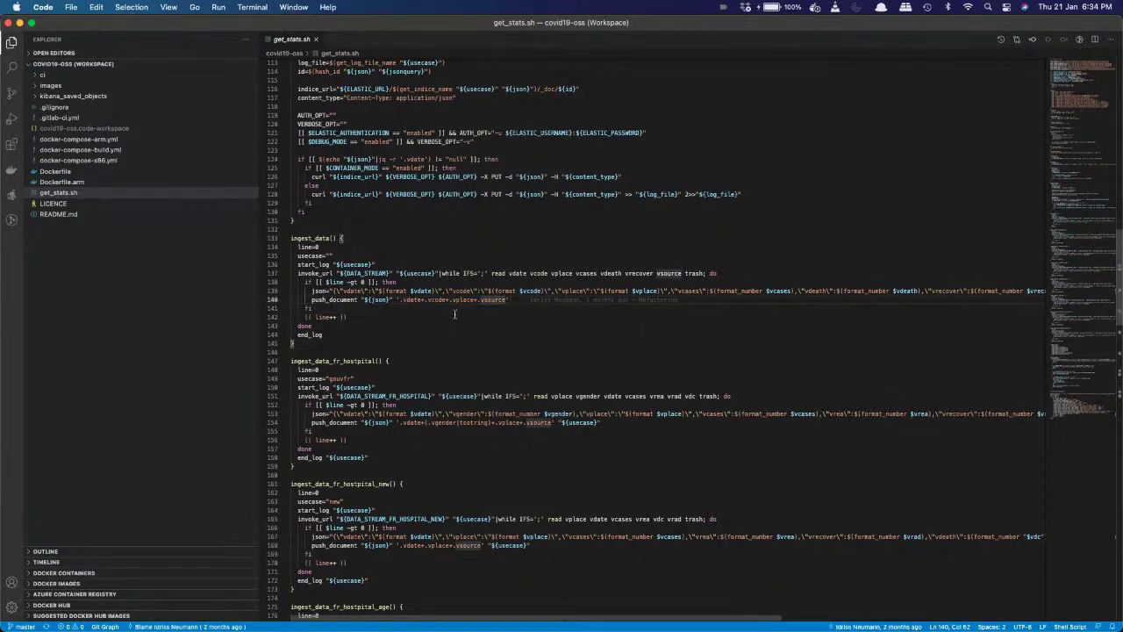
Step: Trace how document IDs are built by reading the push_document function and the hash_id function in get_stats.sh
scroll(406, 301, up, 5)
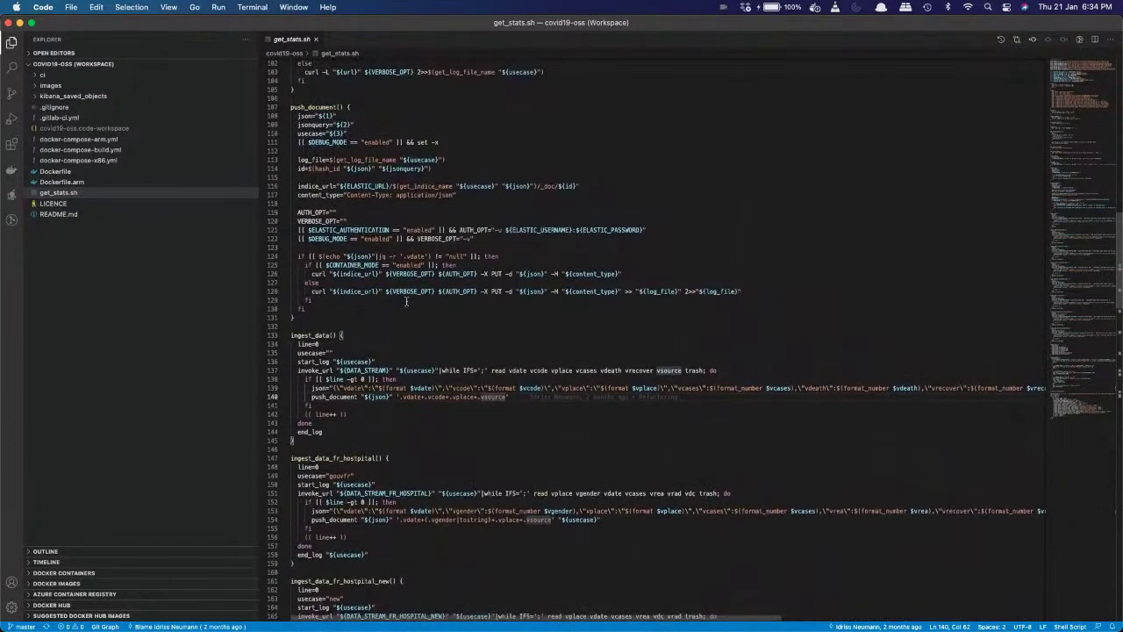
scroll(406, 301, up, 1)
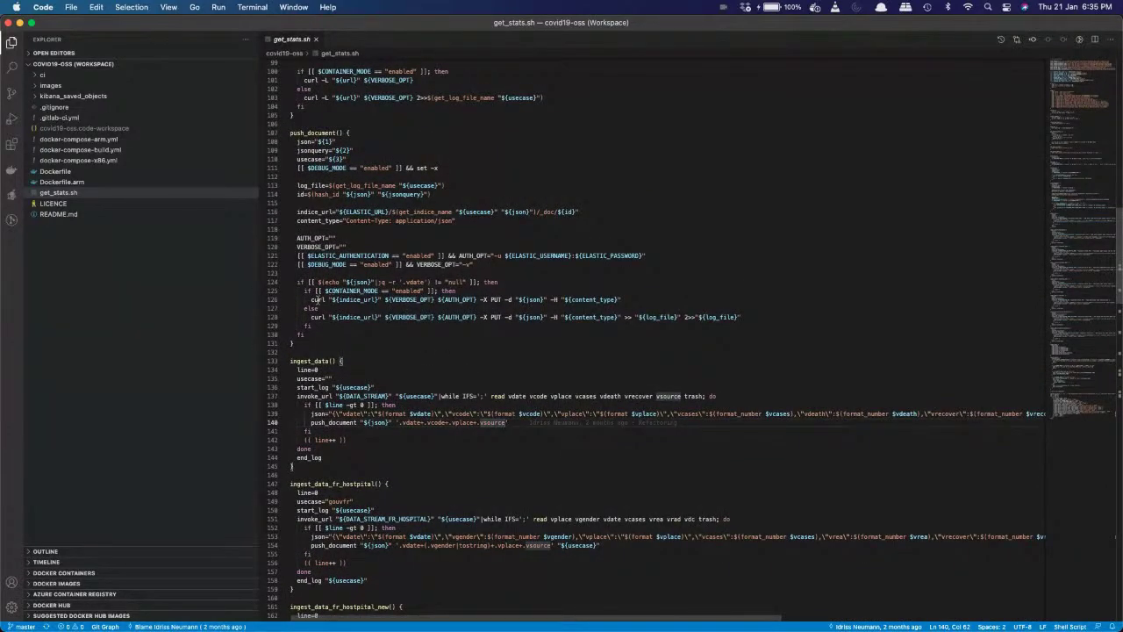
scroll(466, 302, up, 12)
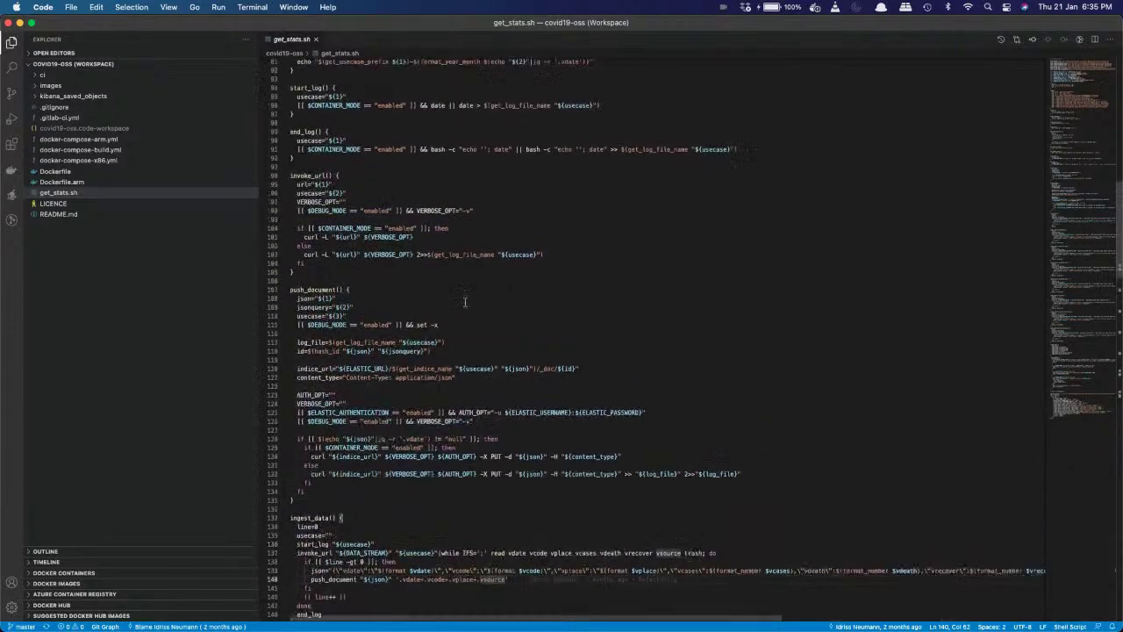
scroll(465, 303, up, 7)
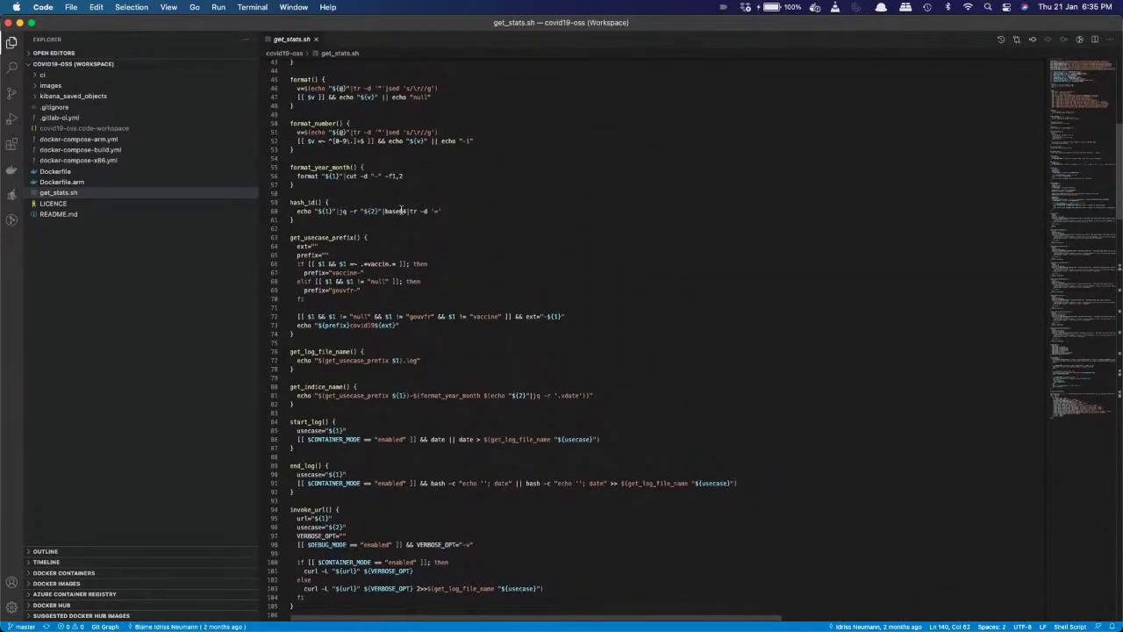
Step: Review the remaining ingest functions in get_stats.sh as far as ingest_all and ingest_daemon
scroll(379, 300, down, 20)
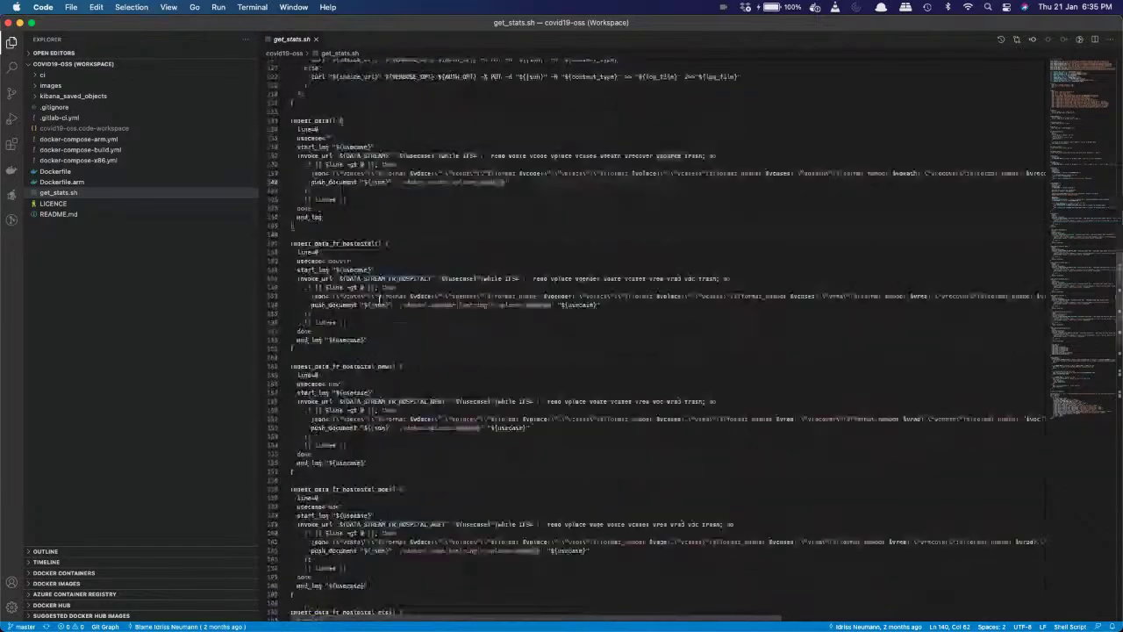
scroll(379, 300, down, 2)
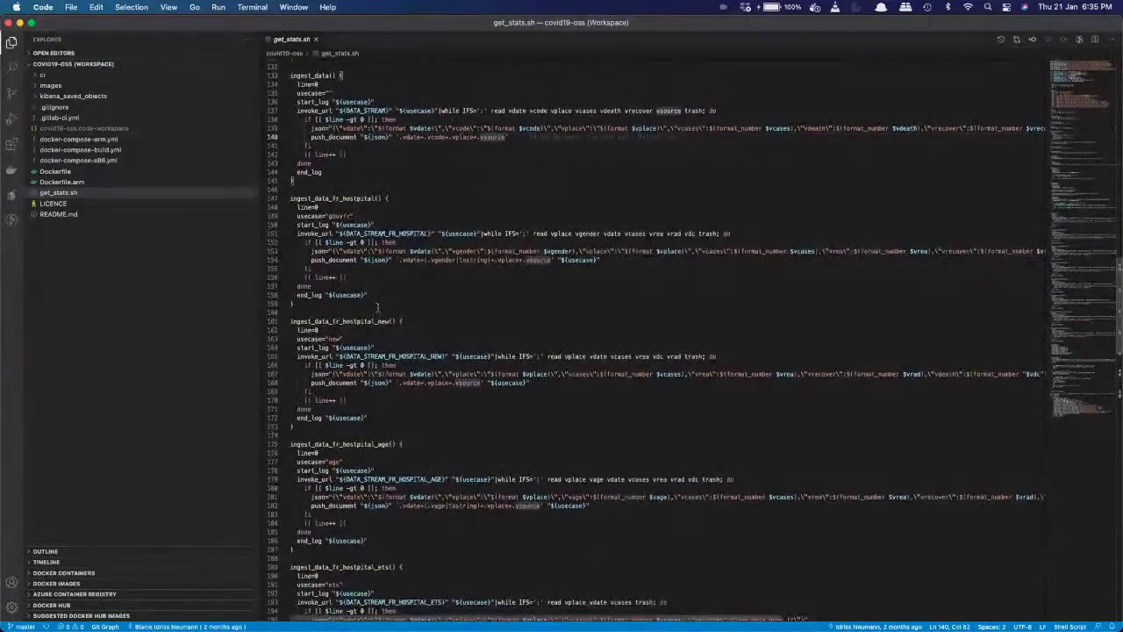
scroll(378, 349, down, 20)
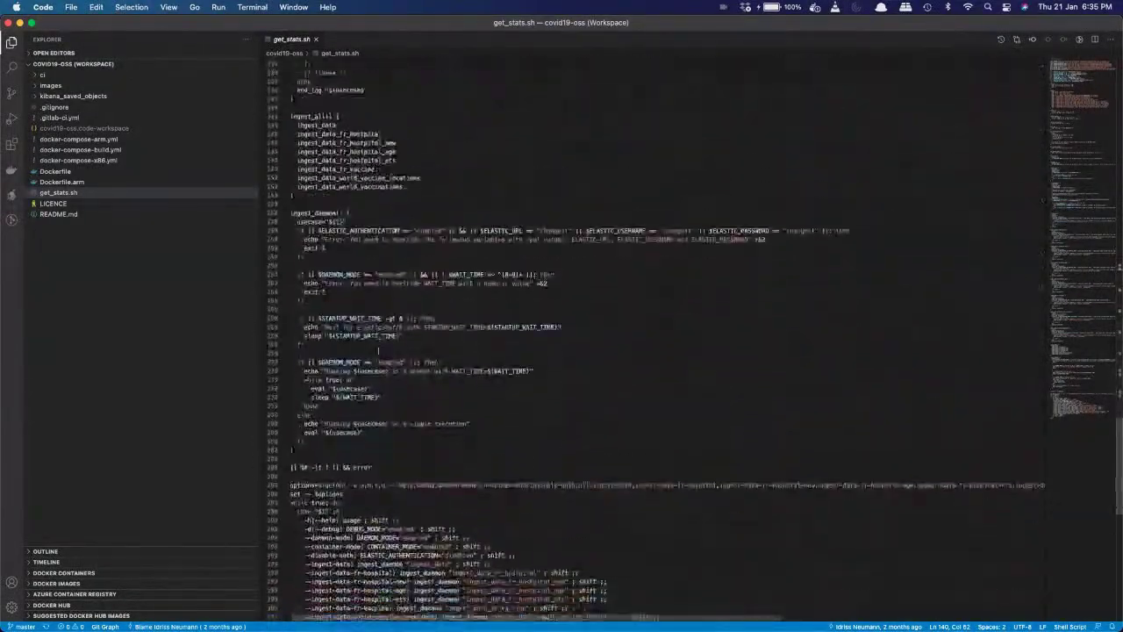
scroll(378, 349, up, 10)
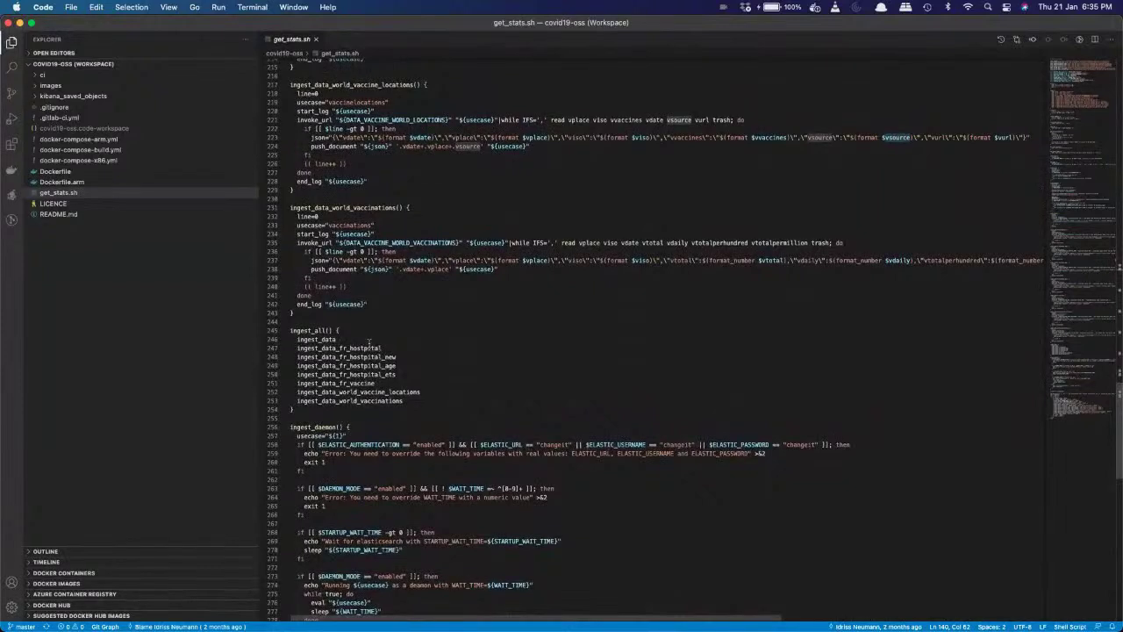
Step: Open Dockerfile.arm, look through the end of README.md, and return to Dockerfile.arm to examine the image definition
click(93, 181)
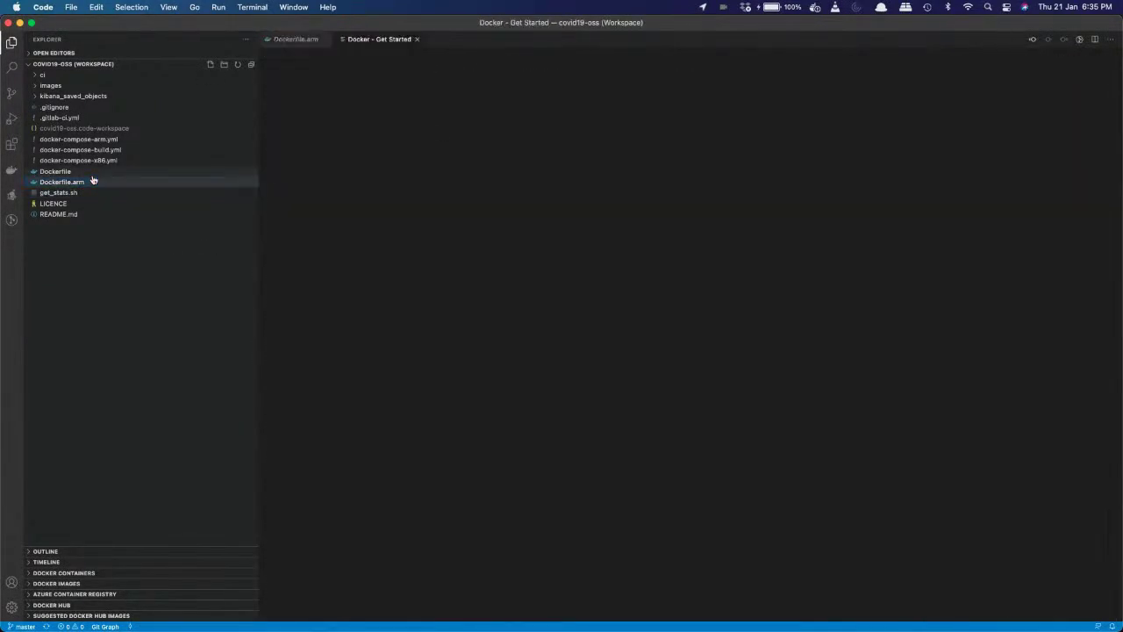
click(93, 183)
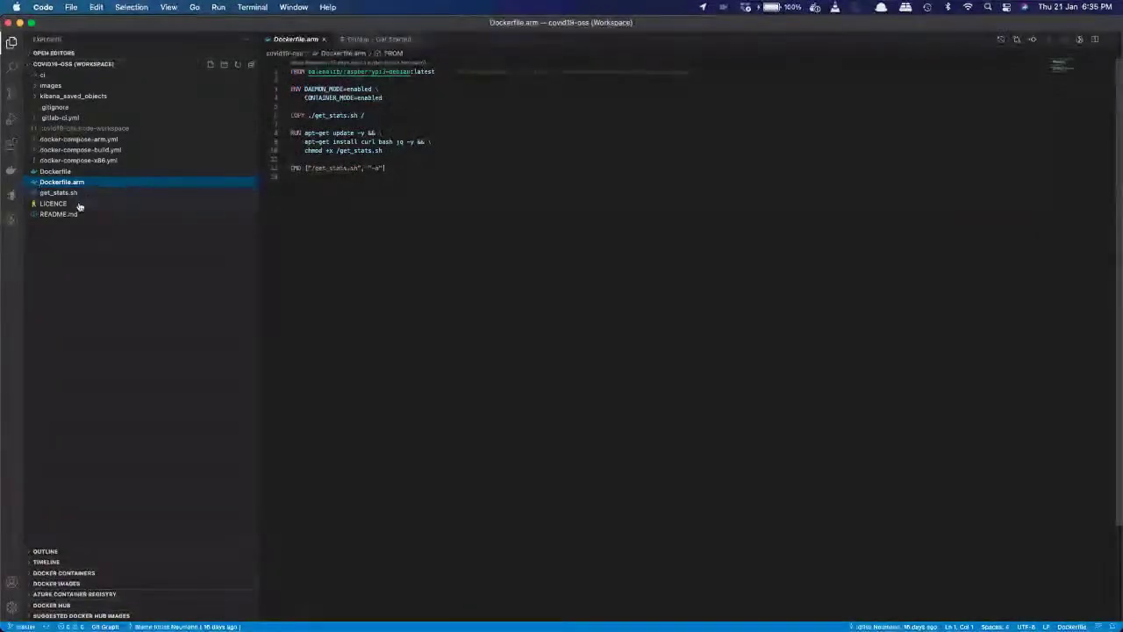
click(77, 214)
scroll(383, 329, down, 20)
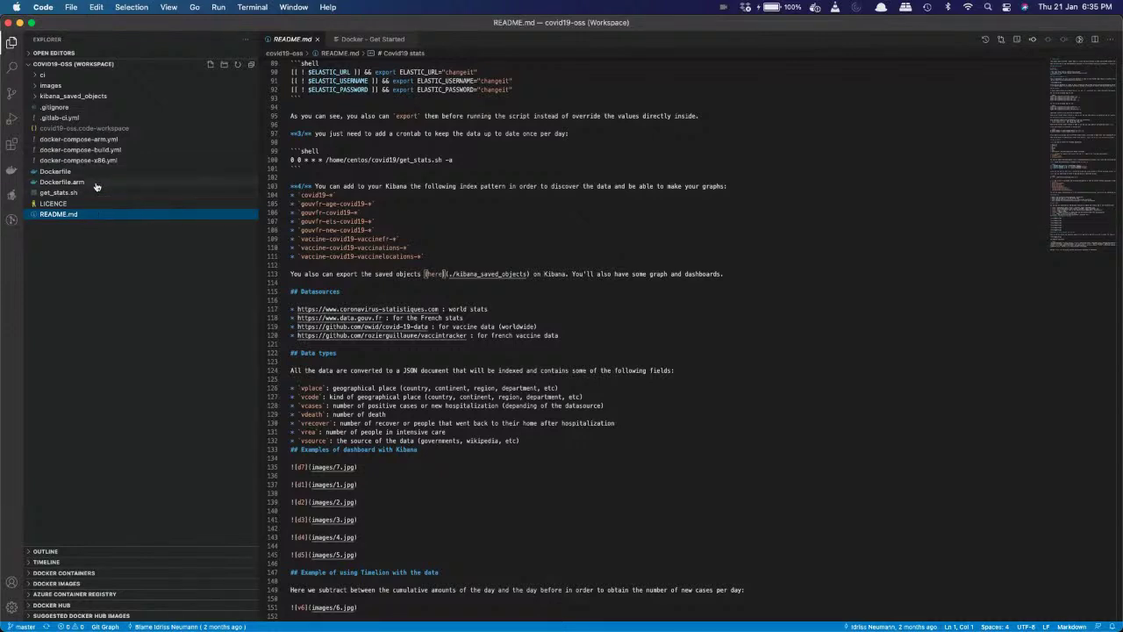
click(97, 181)
click(375, 257)
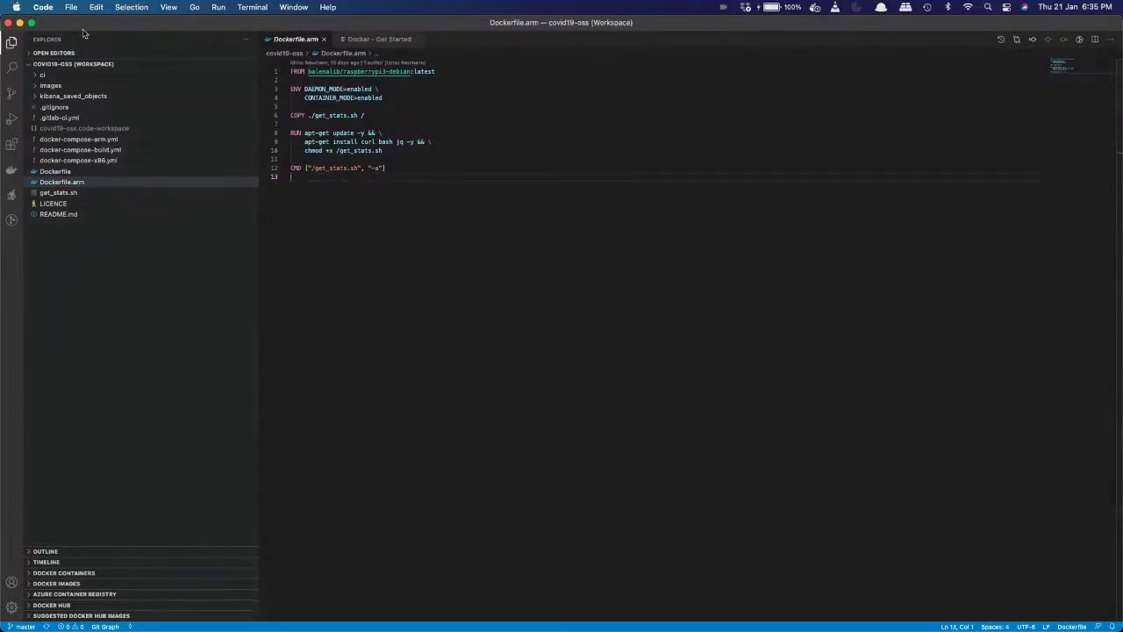
Step: Switch back to the Elastic meetup covid presentation in Vivaldi and show slide 8, "Récupération des données en OpenData"
drag(84, 24, 226, 353)
click(88, 374)
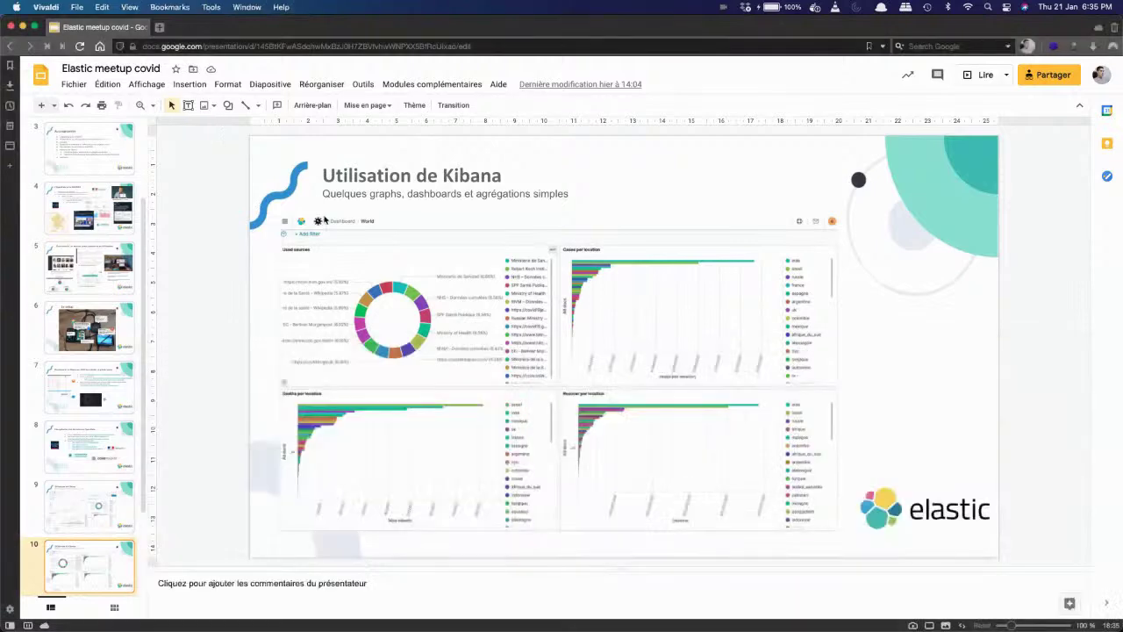
click(88, 374)
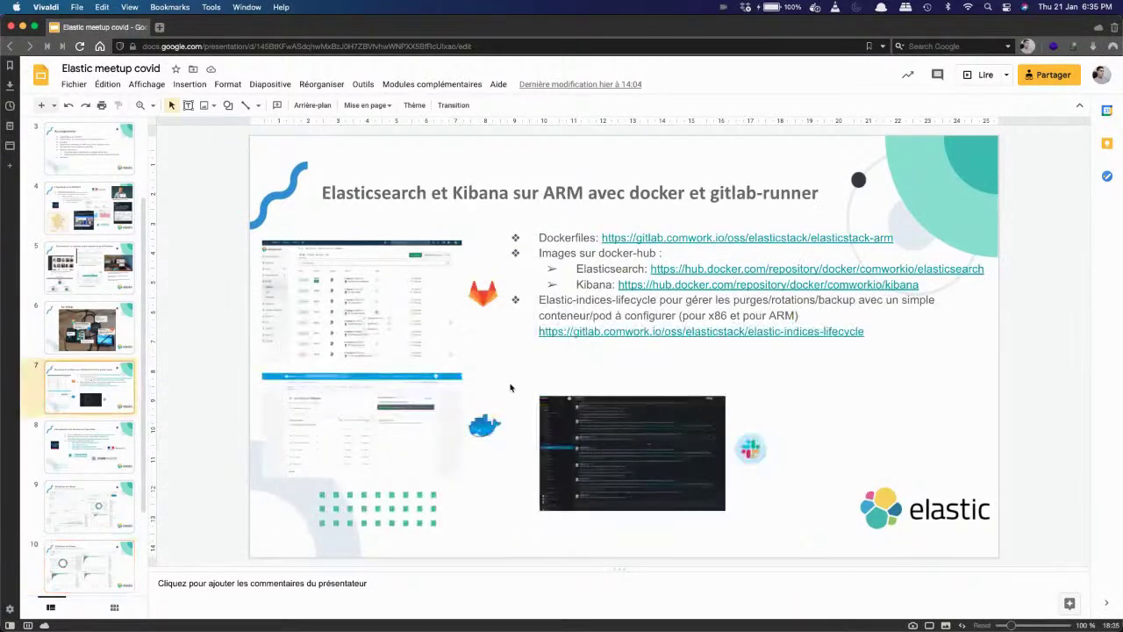
click(95, 452)
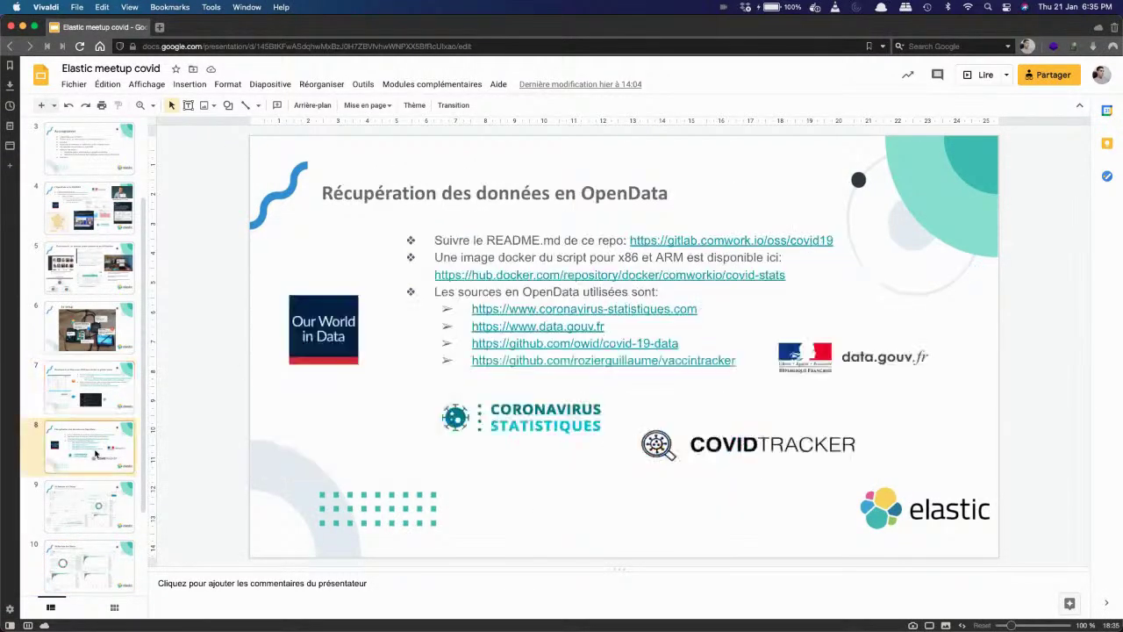
click(761, 238)
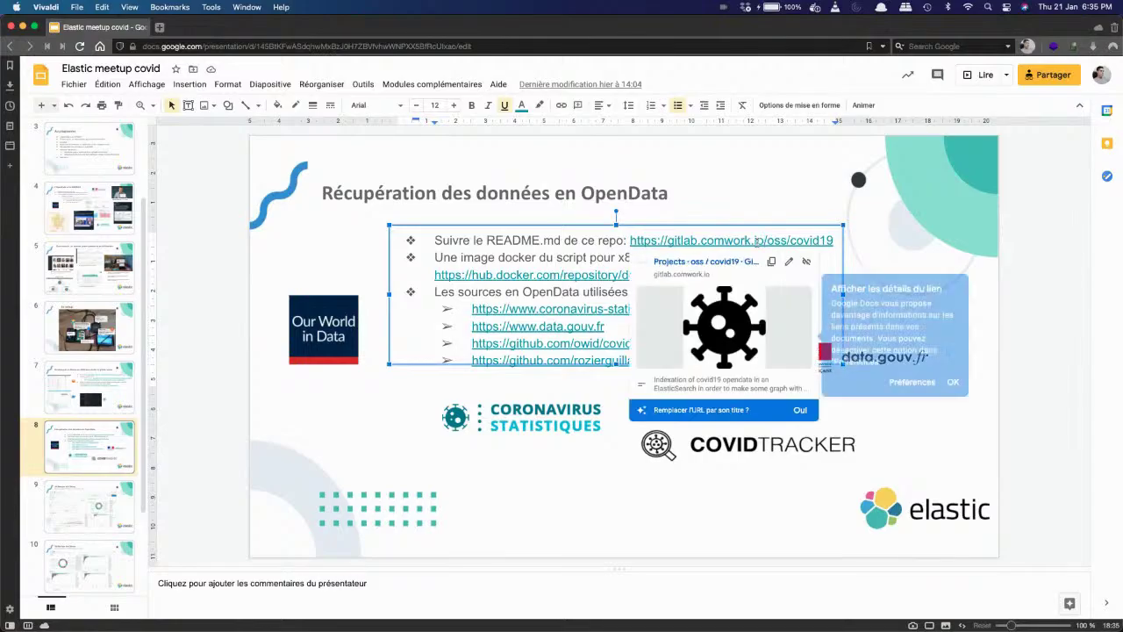
key(ctrl+Up)
click(574, 409)
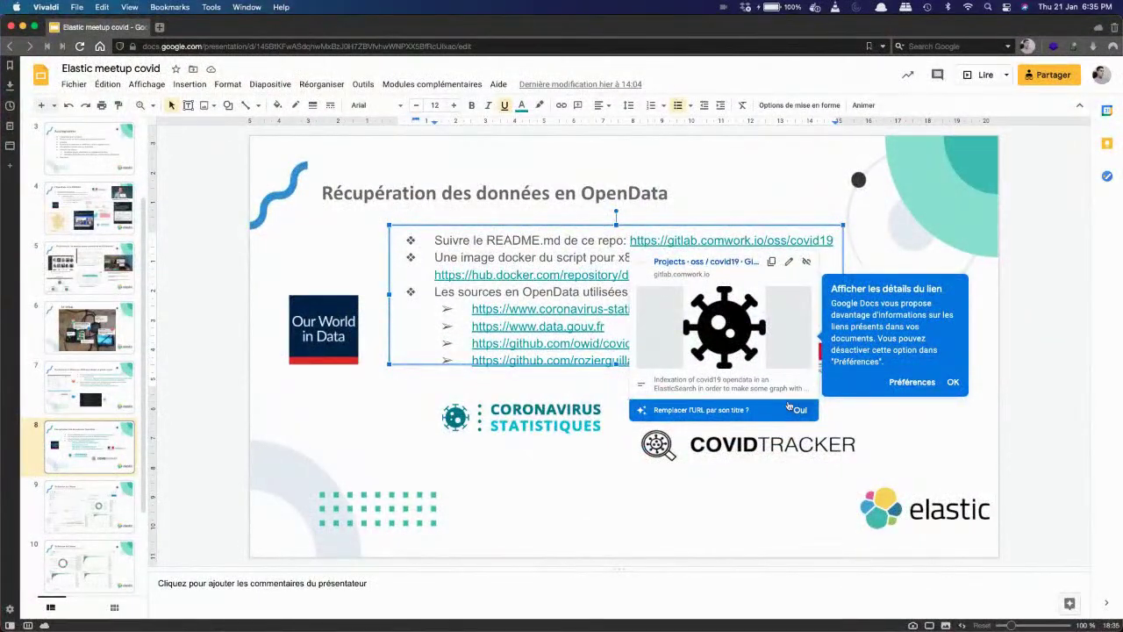
drag(833, 239, 629, 235)
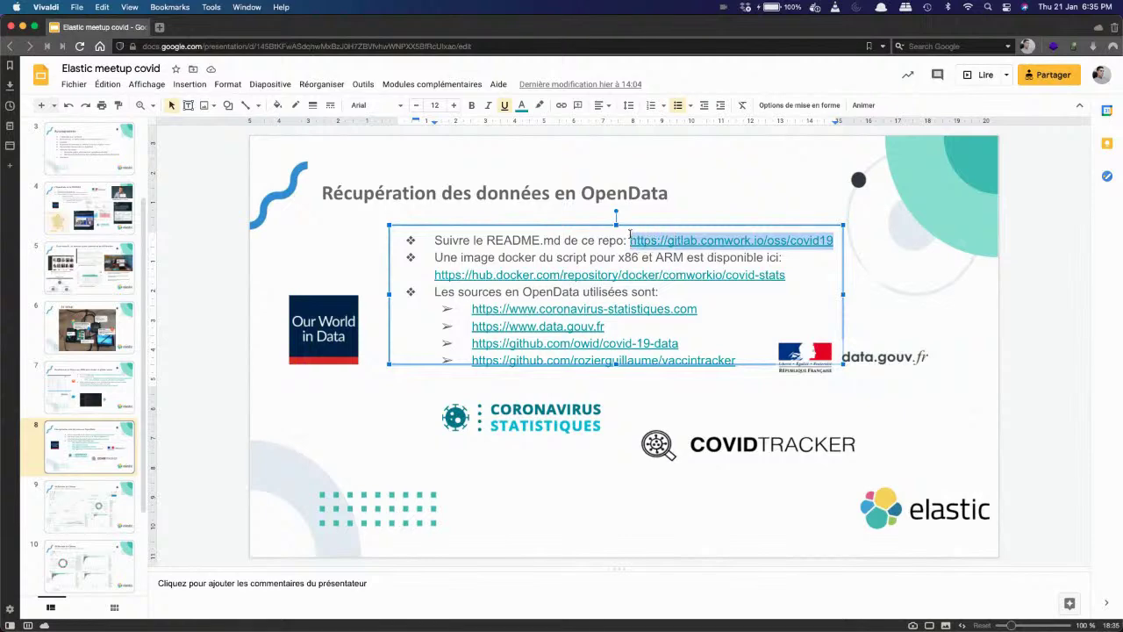
key(super+c)
click(159, 27)
key(super+v)
key(Return)
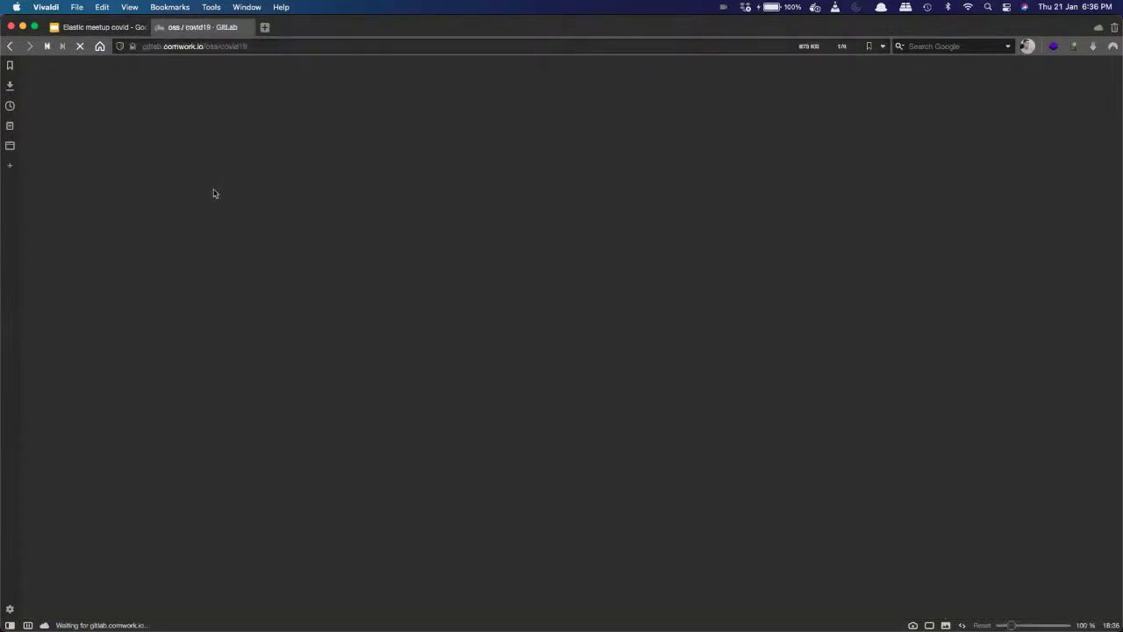
Step: Examine the covid19 README section on the minimal docker-compose environment for x86 and ARM
scroll(283, 368, down, 10)
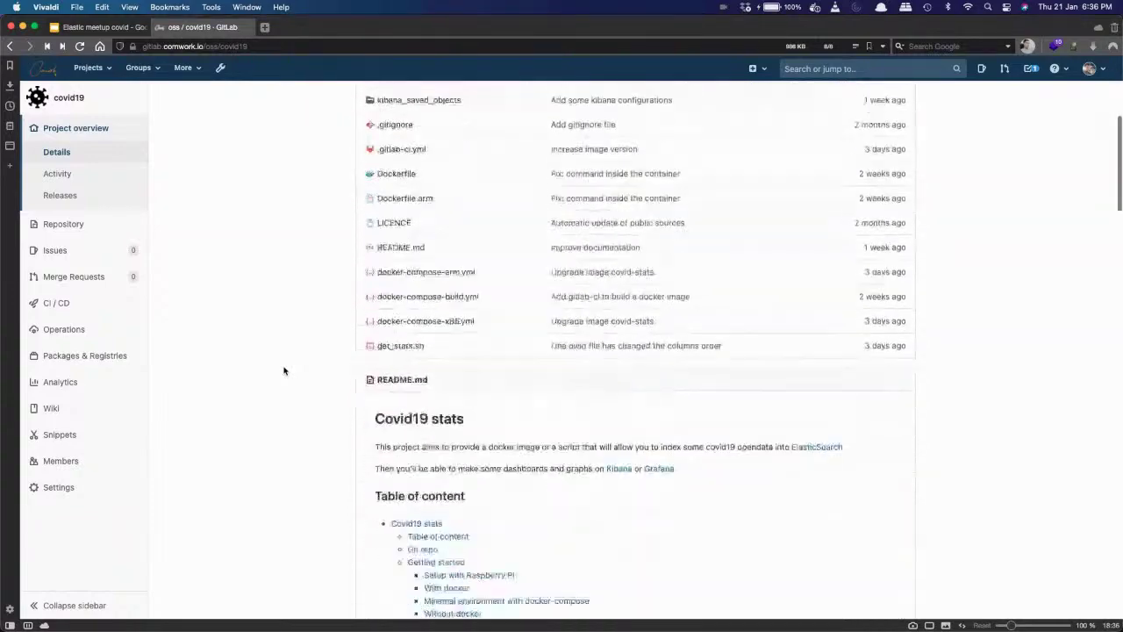
scroll(284, 370, down, 15)
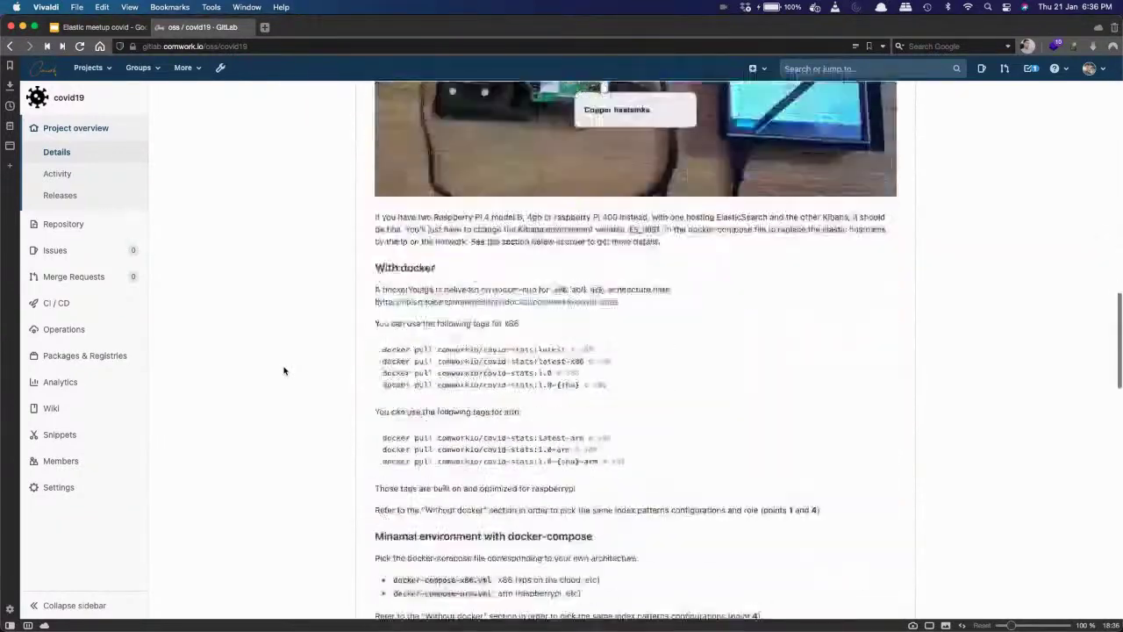
scroll(310, 394, up, 1)
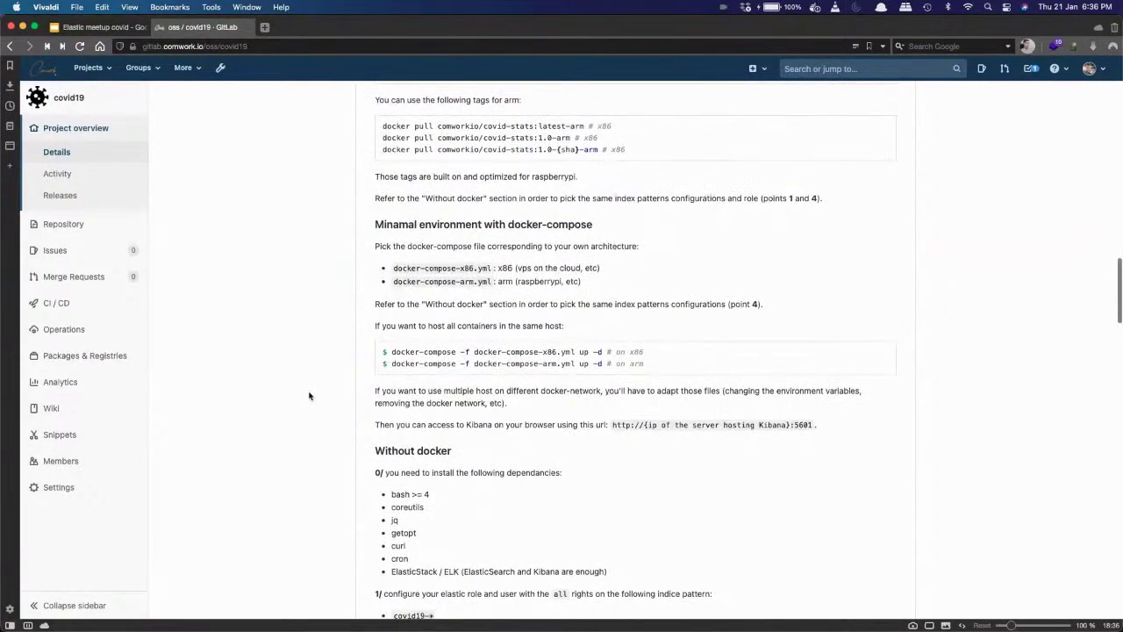
scroll(407, 367, up, 1)
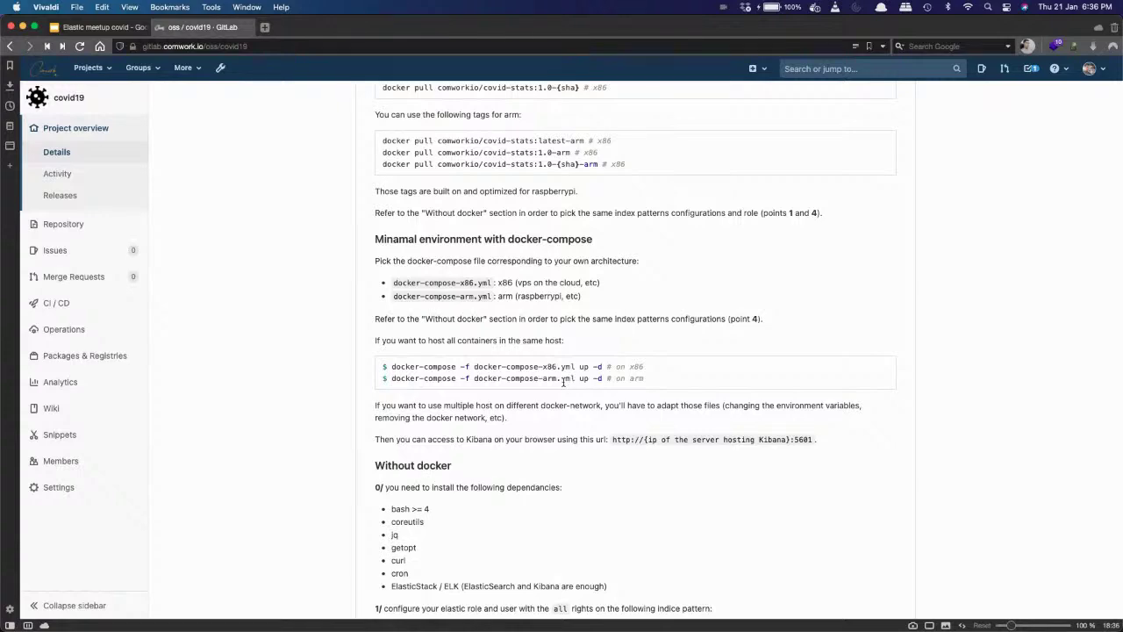
Step: Open the comworkio/covid-stats Docker Hub page from the "With docker" section of the covid19 README
scroll(552, 451, down, 1)
scroll(552, 451, up, 15)
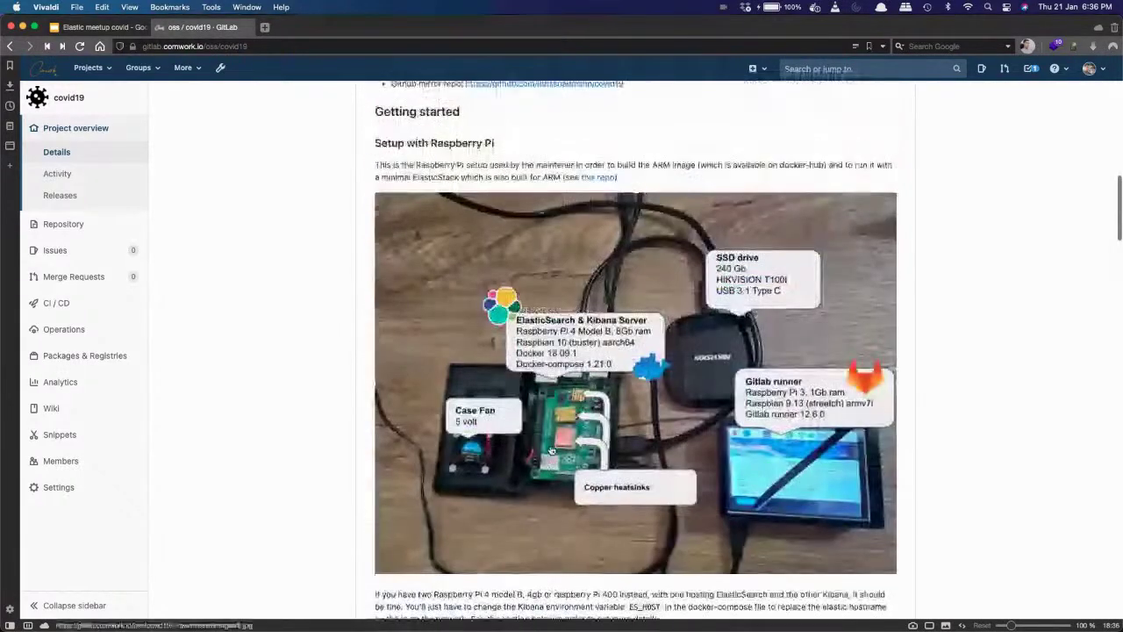
scroll(551, 449, up, 2)
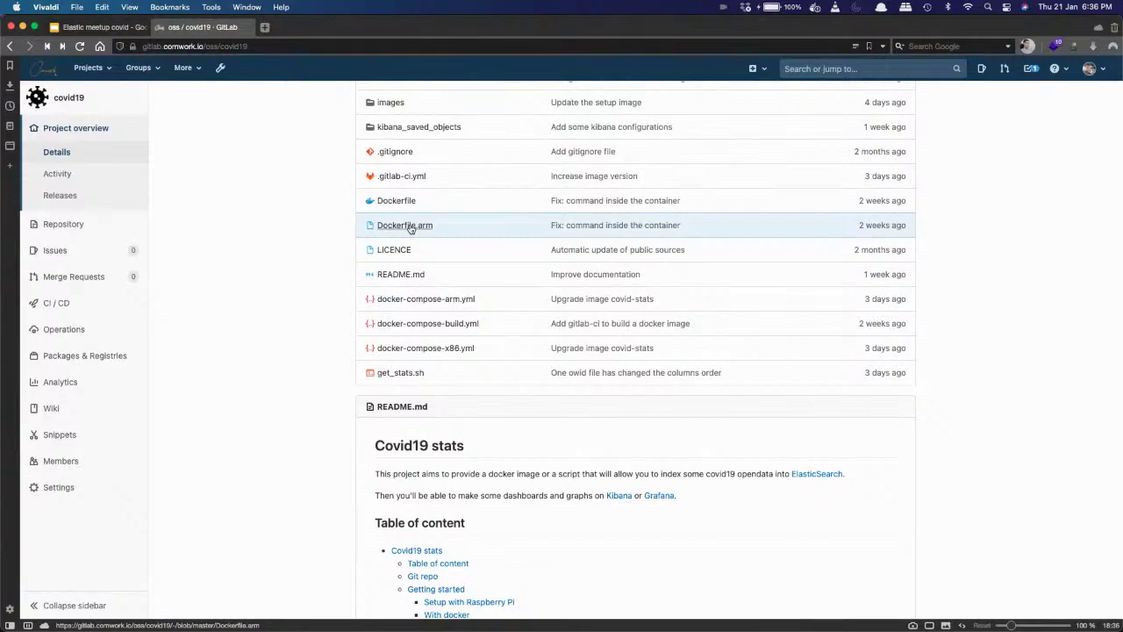
scroll(369, 193, up, 1)
scroll(351, 231, down, 14)
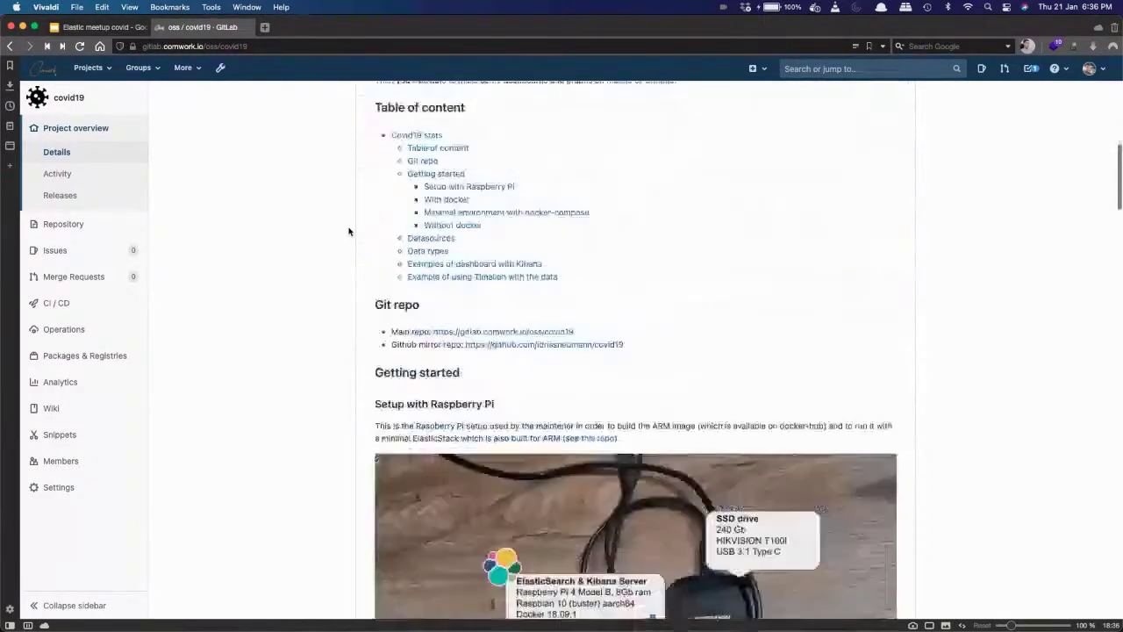
scroll(443, 286, down, 10)
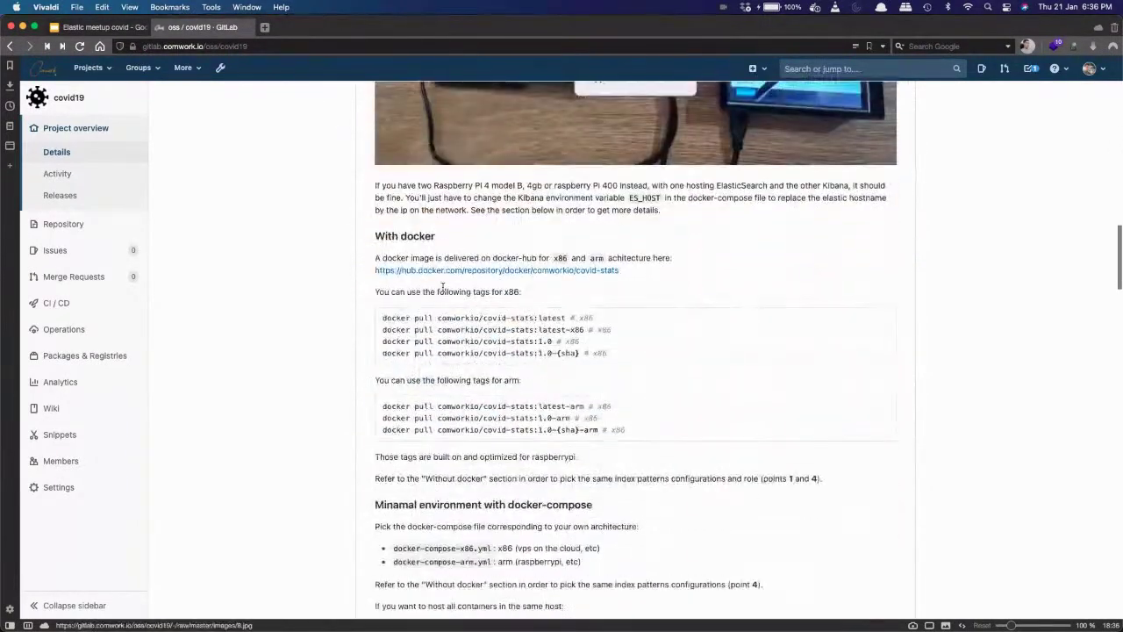
click(465, 204)
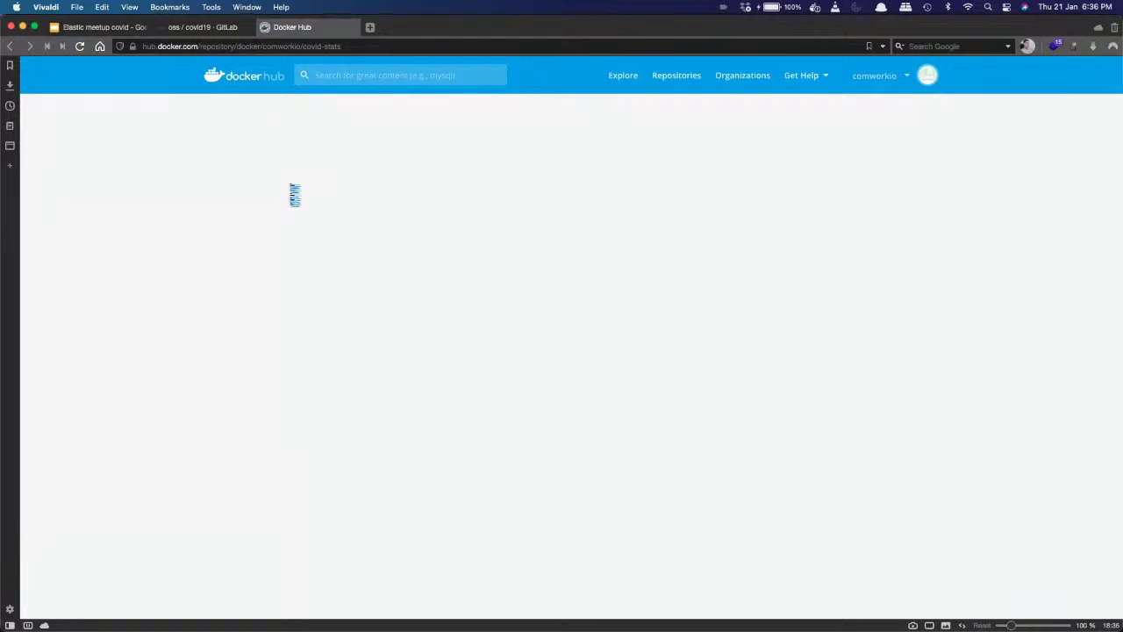
click(206, 27)
mouse_move(294, 33)
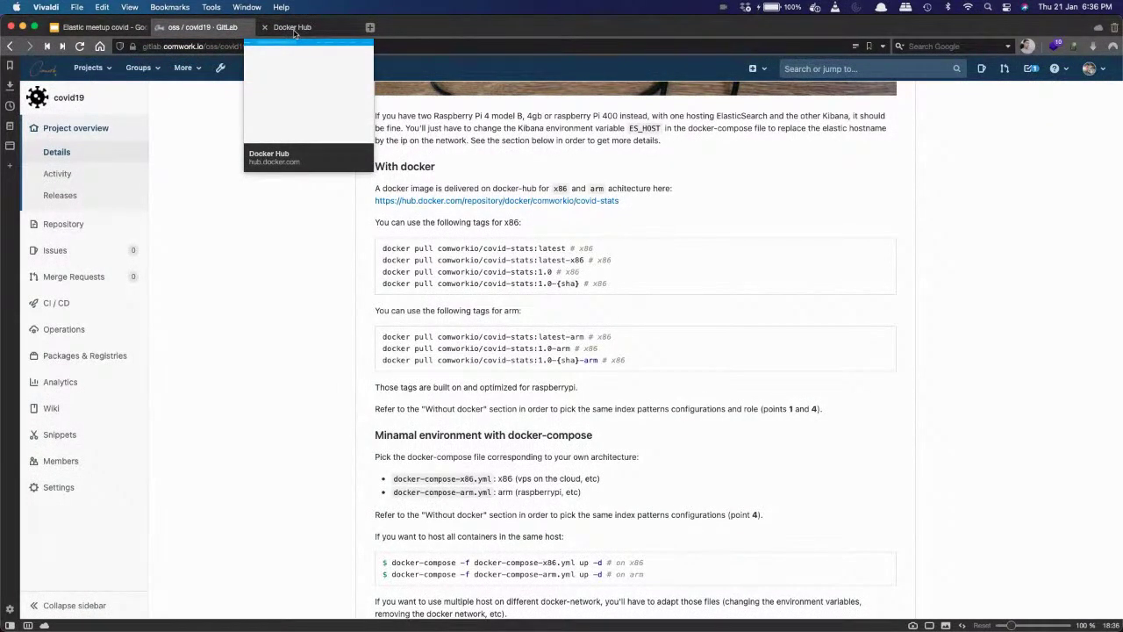
click(294, 34)
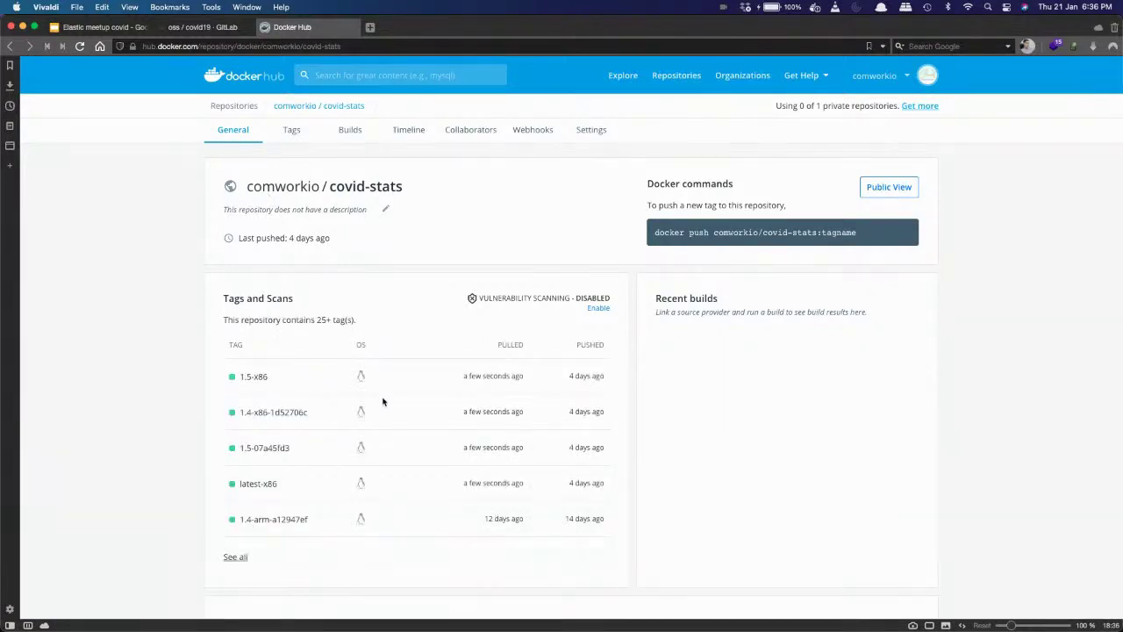
Step: Examine the published x86 and ARM tags of the comworkio/covid-stats image repository
mouse_move(375, 411)
scroll(321, 454, down, 1)
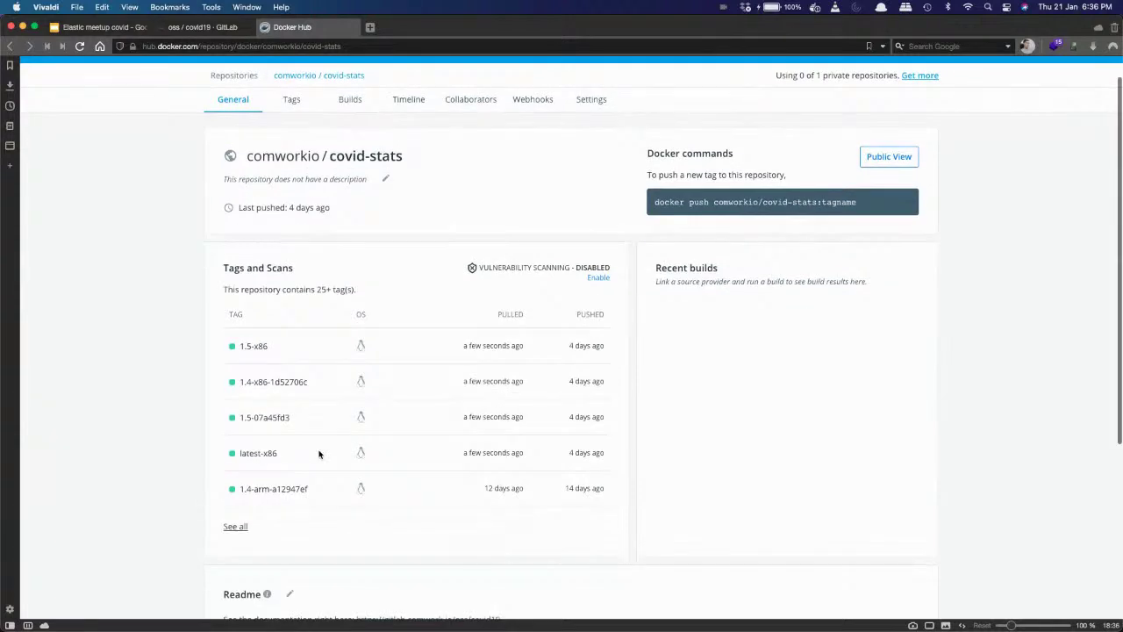
scroll(321, 454, up, 1)
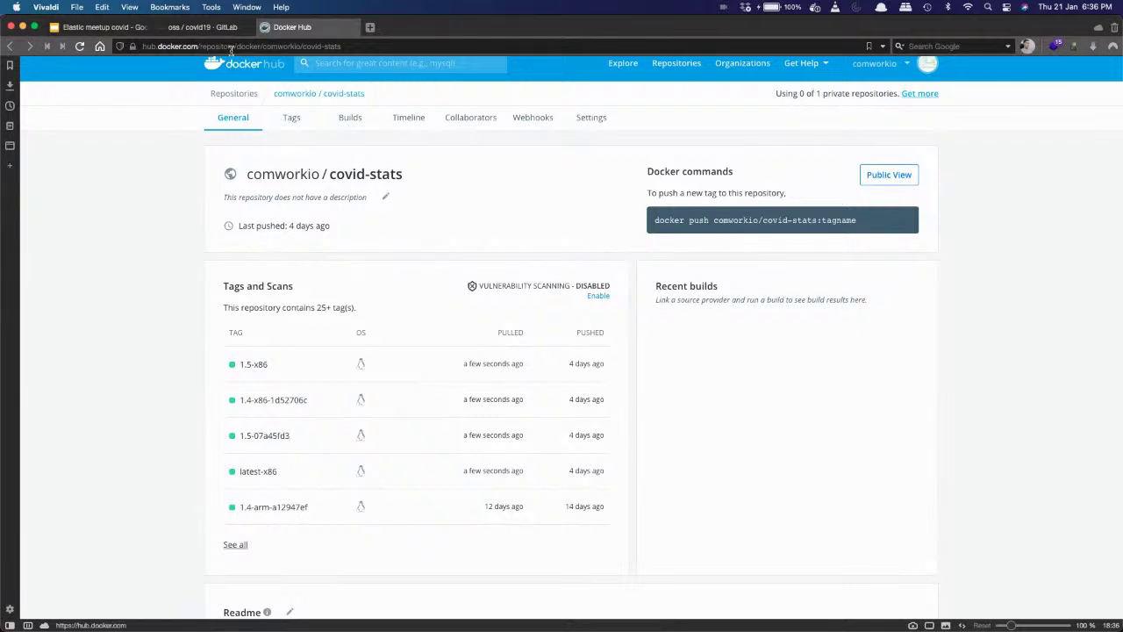
scroll(345, 176, up, 1)
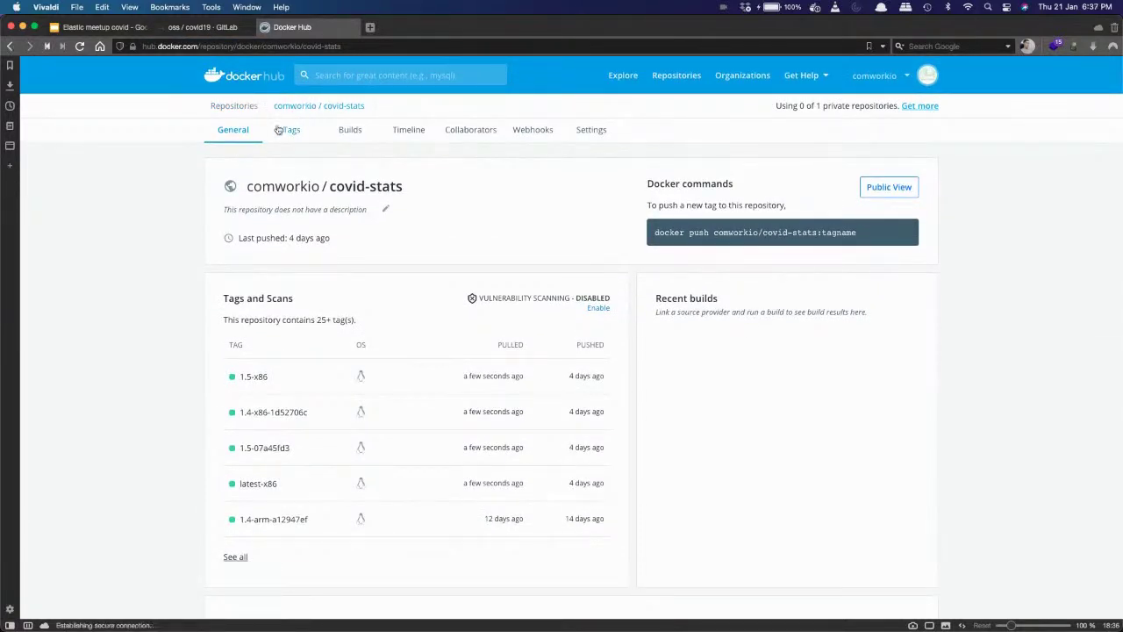
Step: Search the comworkio repositories for "elastic" and open comworkio/elasticsearch to examine its ARM image tags
click(240, 108)
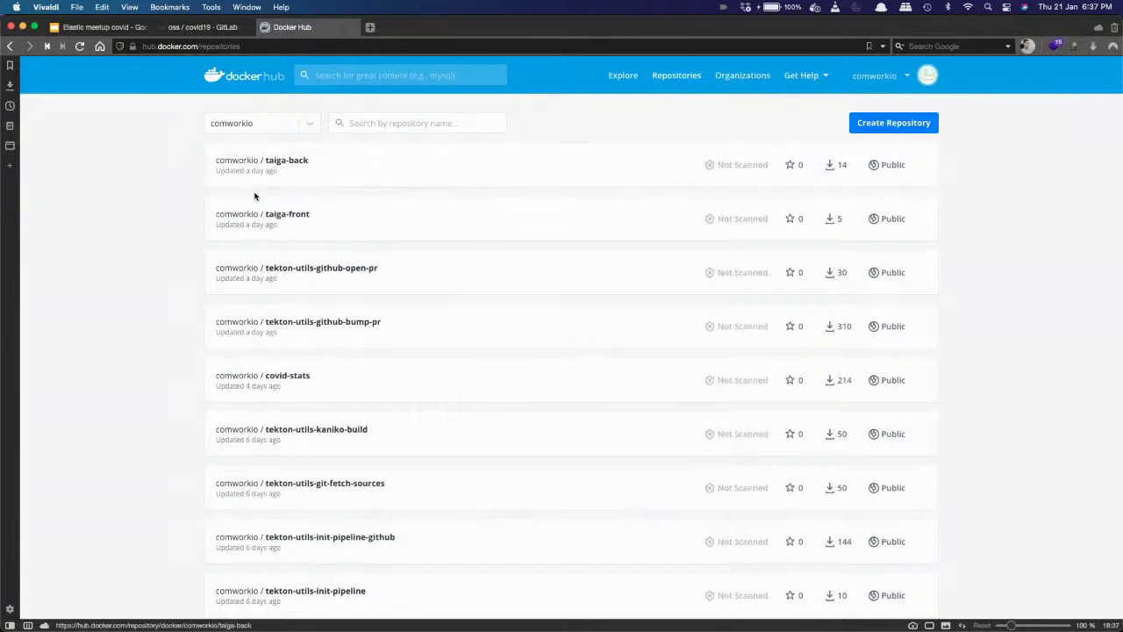
click(364, 124)
text(elastic)
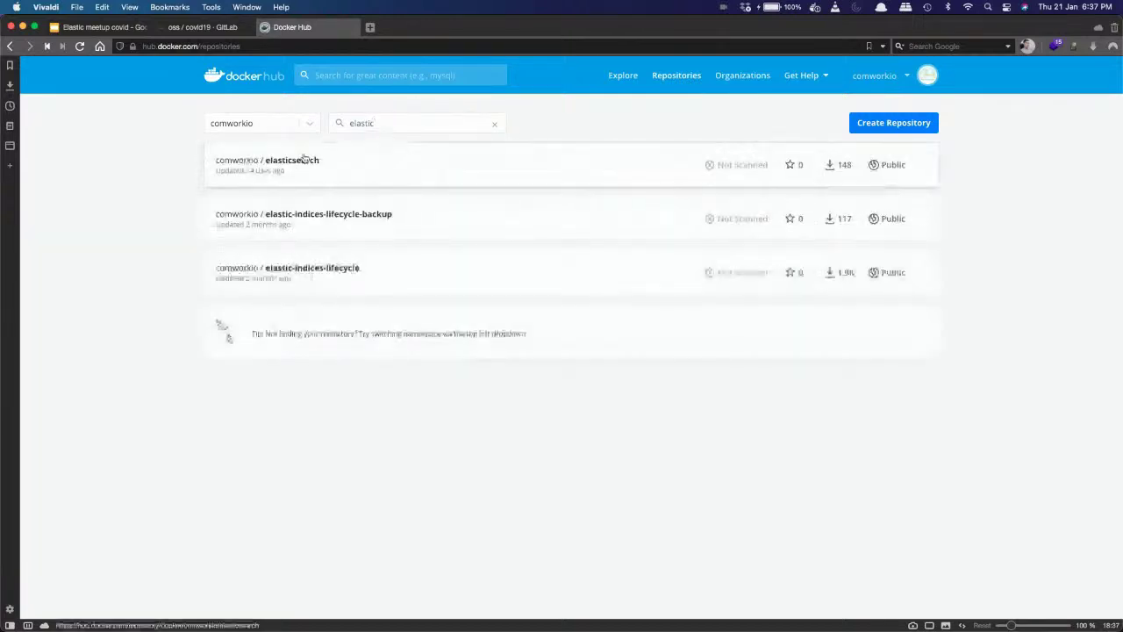
click(302, 159)
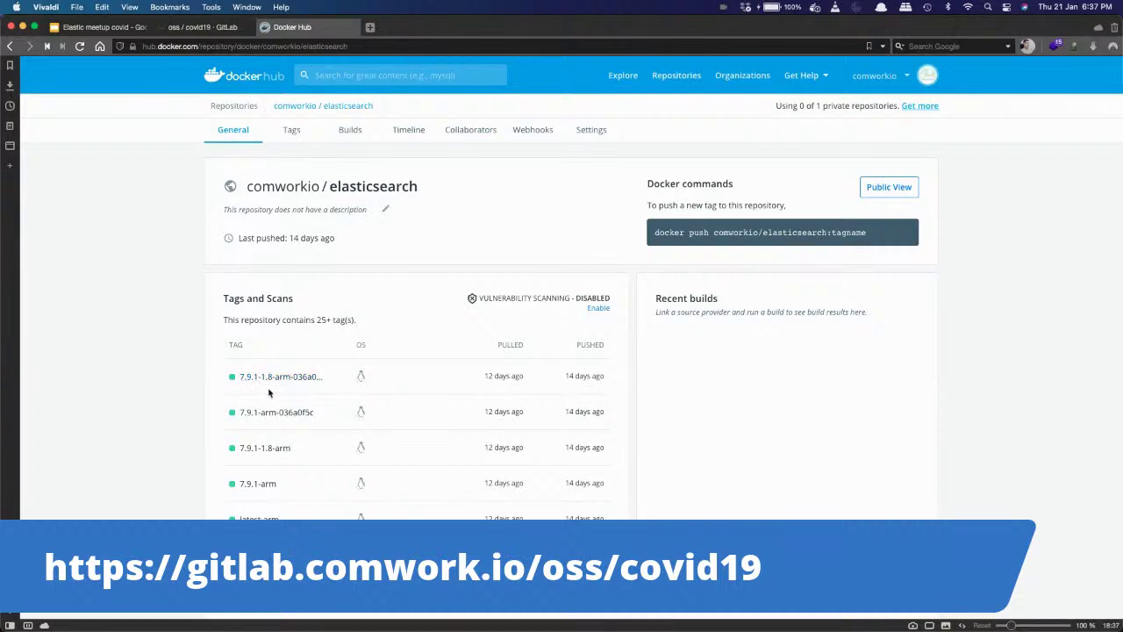
scroll(269, 397, down, 1)
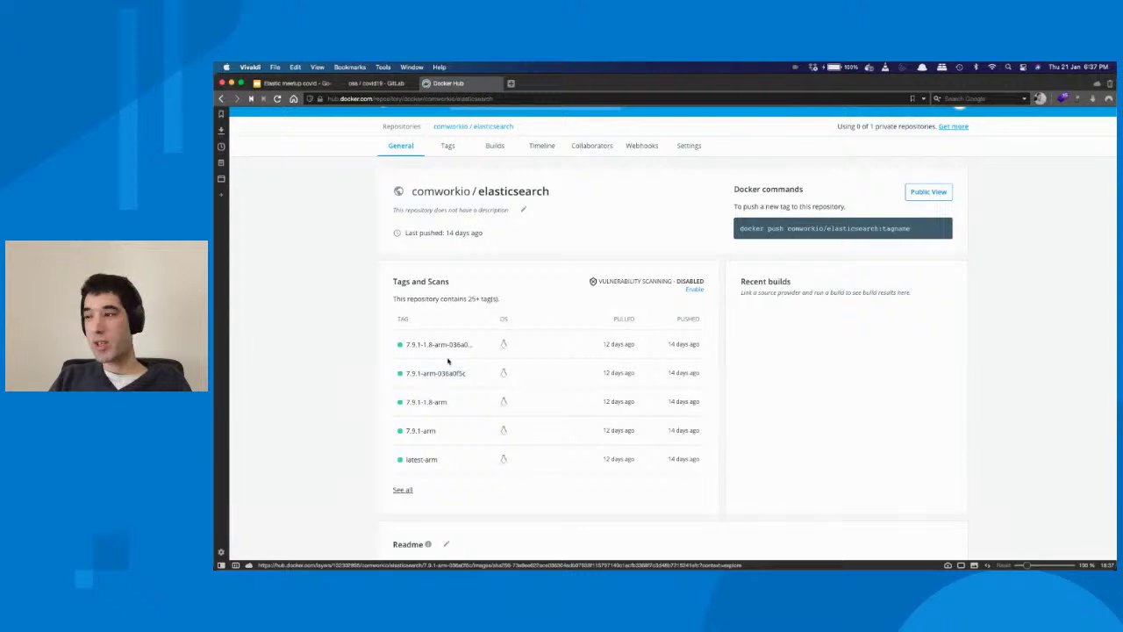
scroll(438, 421, up, 1)
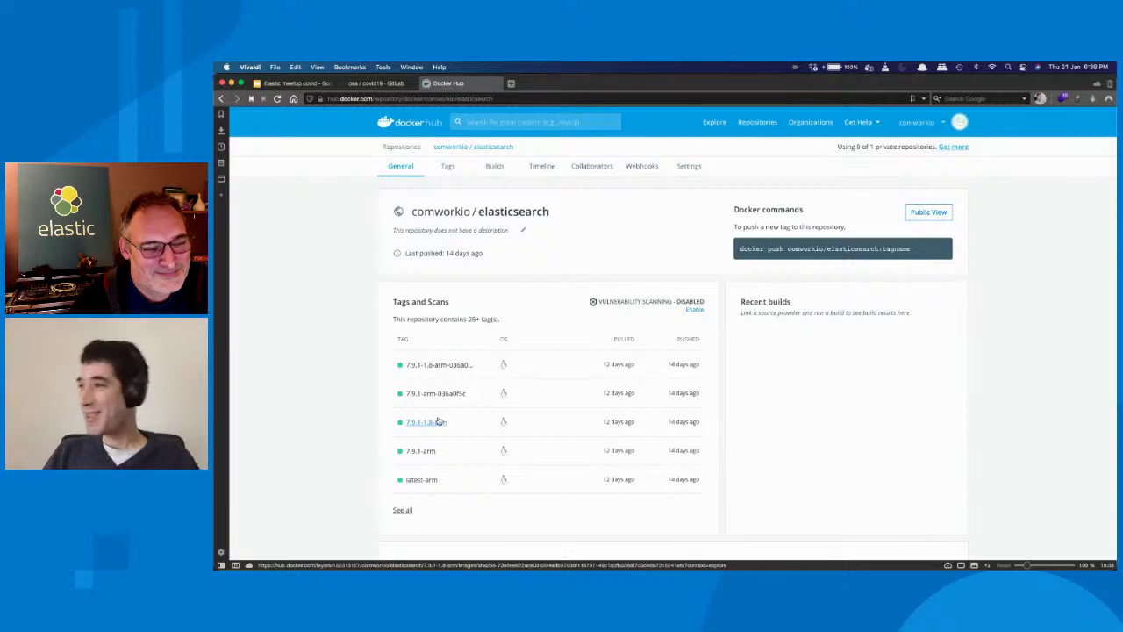
Step: Return to the Elastic meetup covid presentation, start the full-screen slide show and advance to the "Utilisation de Kibana" slide
click(389, 81)
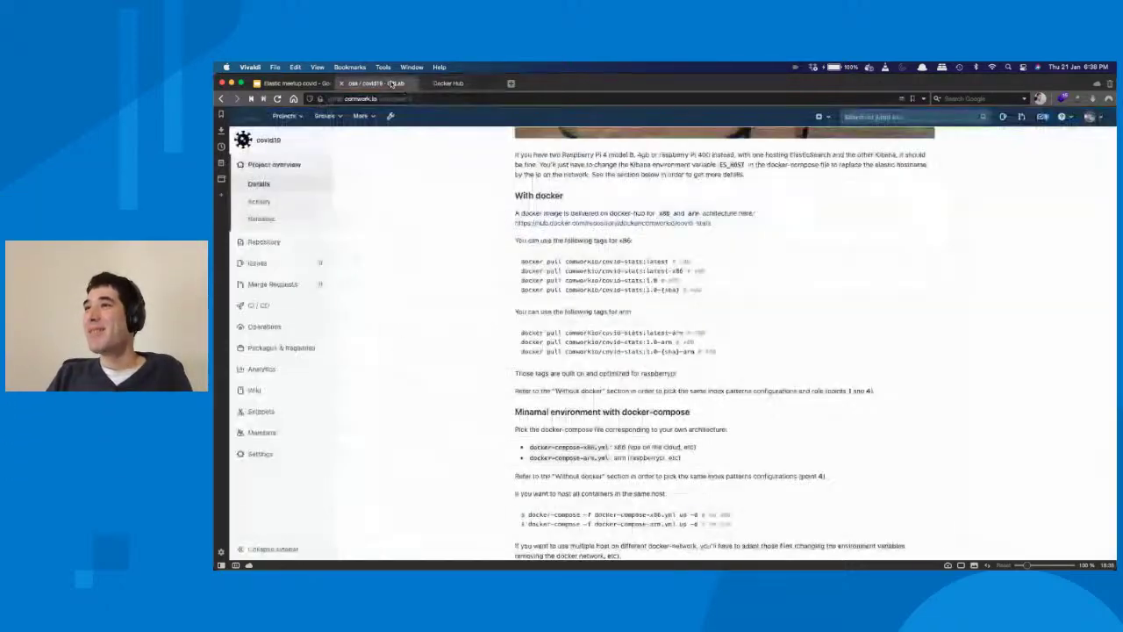
scroll(445, 245, down, 3)
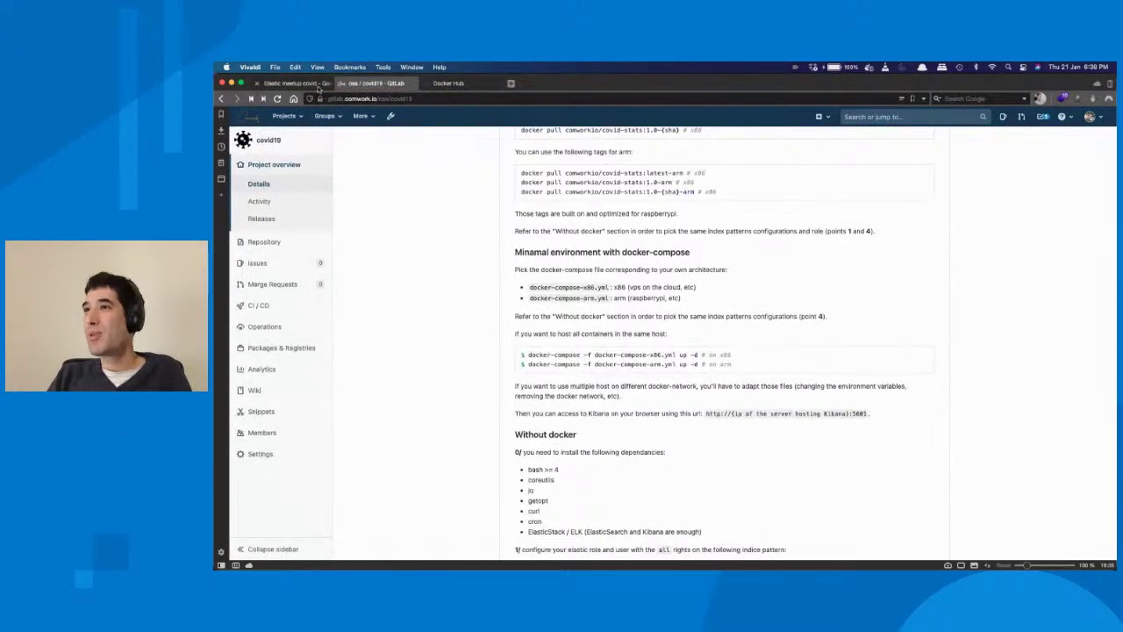
click(289, 83)
click(1005, 121)
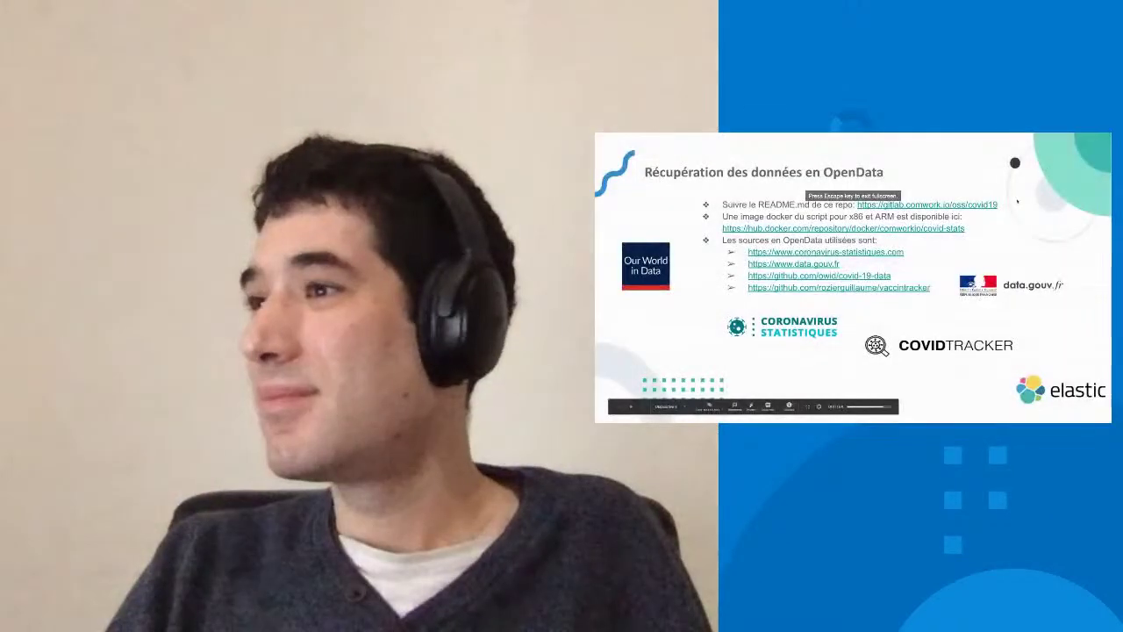
key(Right)
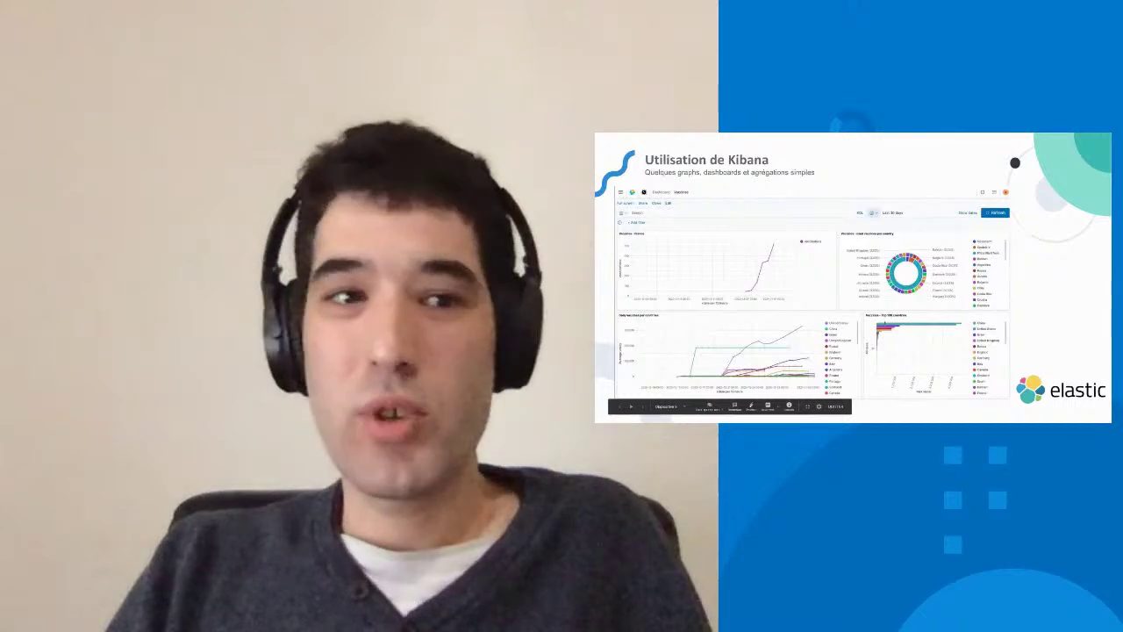
Step: Exit the full-screen slide show on the "Utilisation de Kibana" slide
key(ctrl+Up)
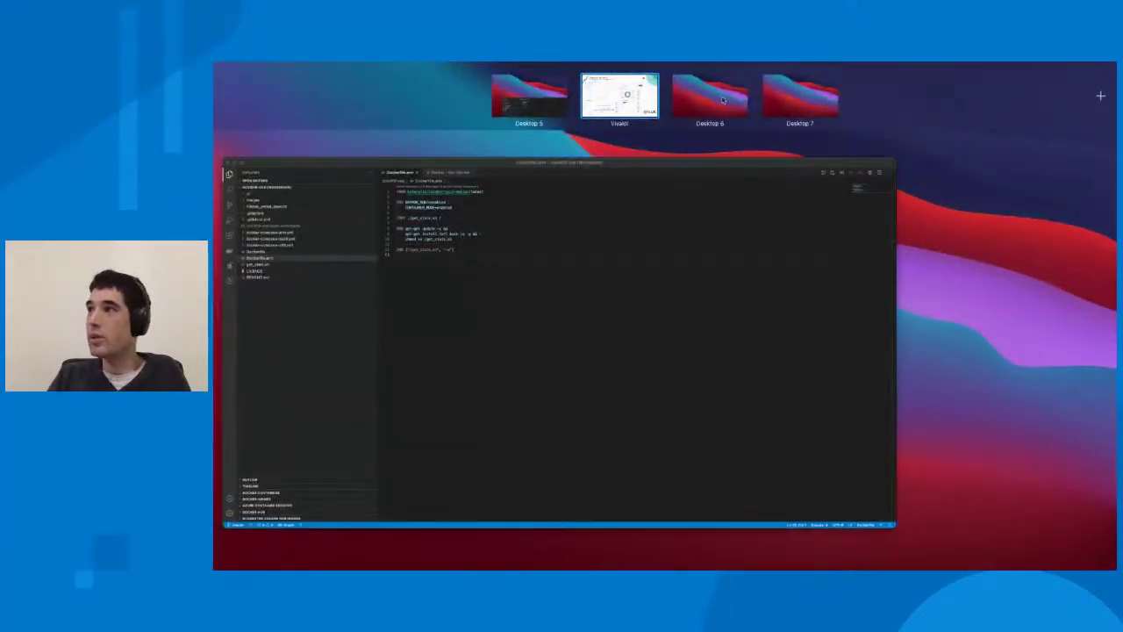
click(618, 99)
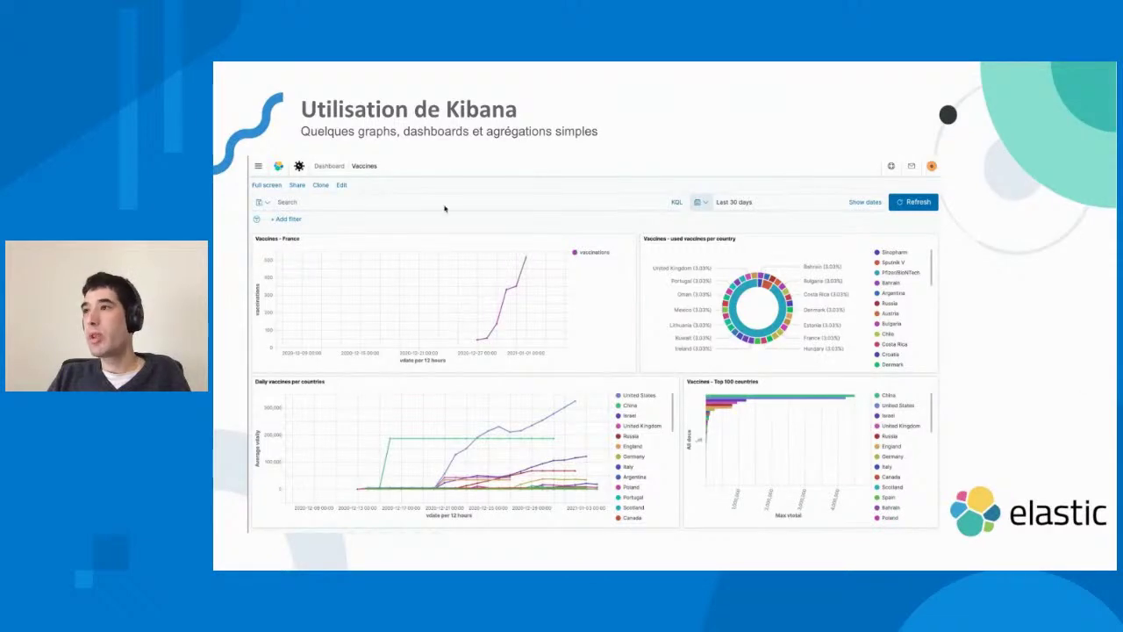
key(Escape)
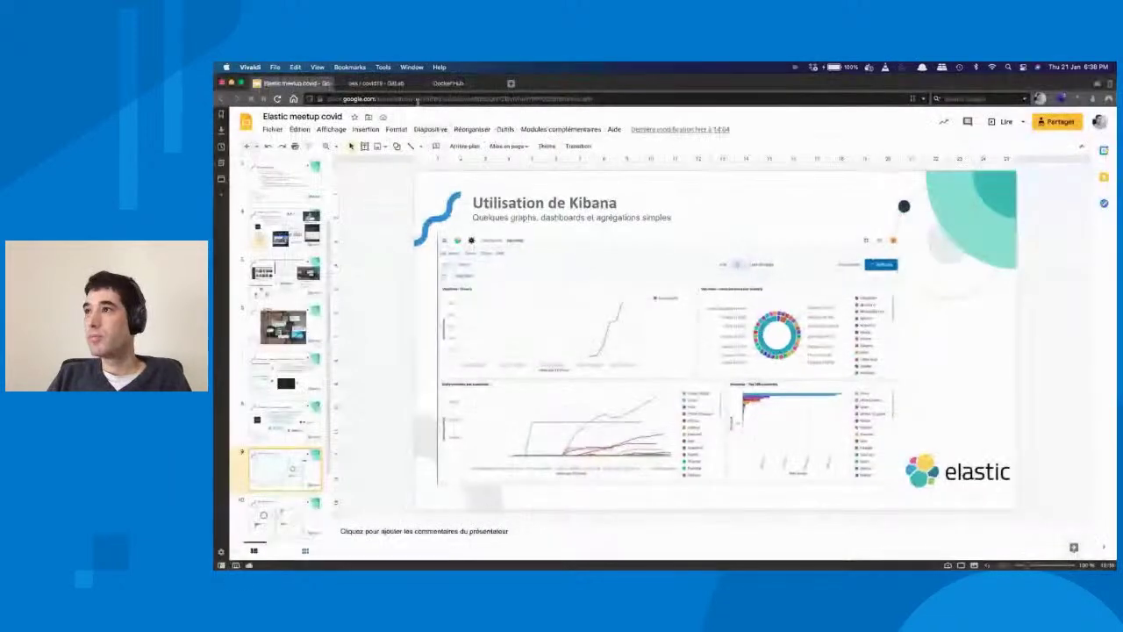
Step: Open the Kibana home page at 192.168.1.2:5601 in a new browser tab
click(511, 84)
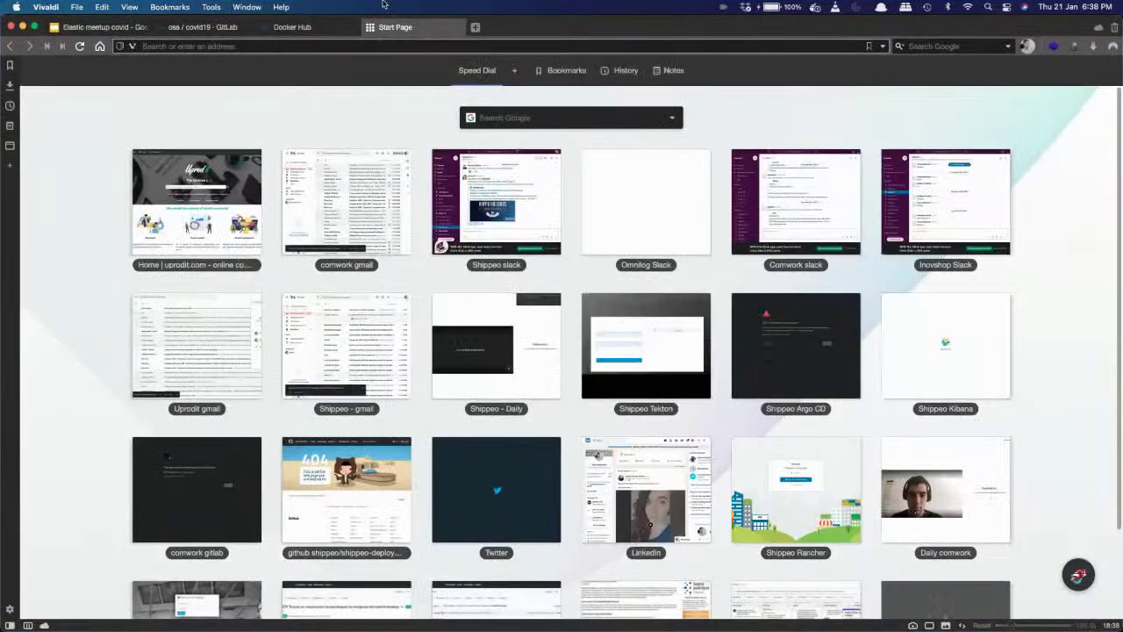
text(19)
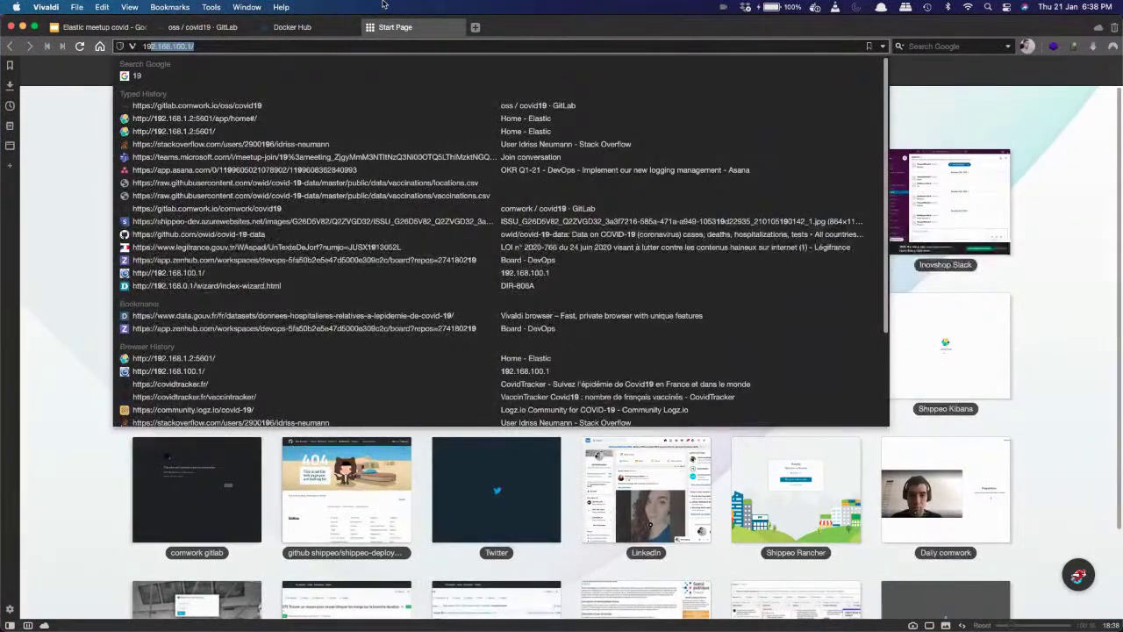
text(2.168.100.5)
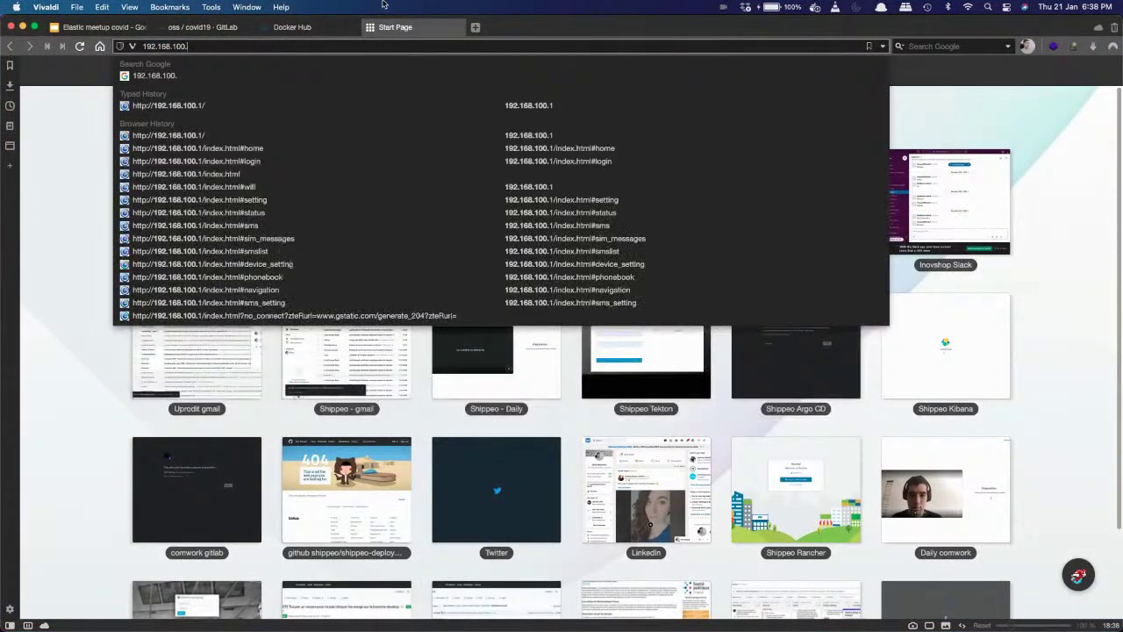
key(BackSpace)
key(BackSpace)
key(BackSpace)
key(BackSpace)
key(Down)
key(Down)
key(Down)
key(Return)
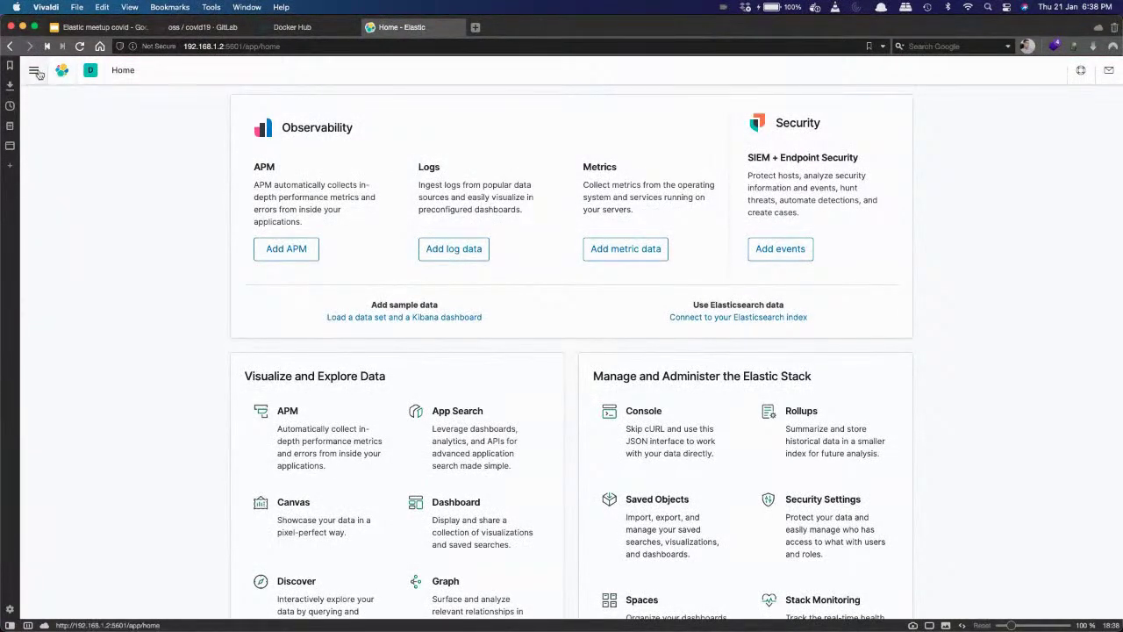
Step: Open the Vaccines dashboard, set its time range to Last 30 days, and inspect the latest point of the France vaccinations graph
click(35, 71)
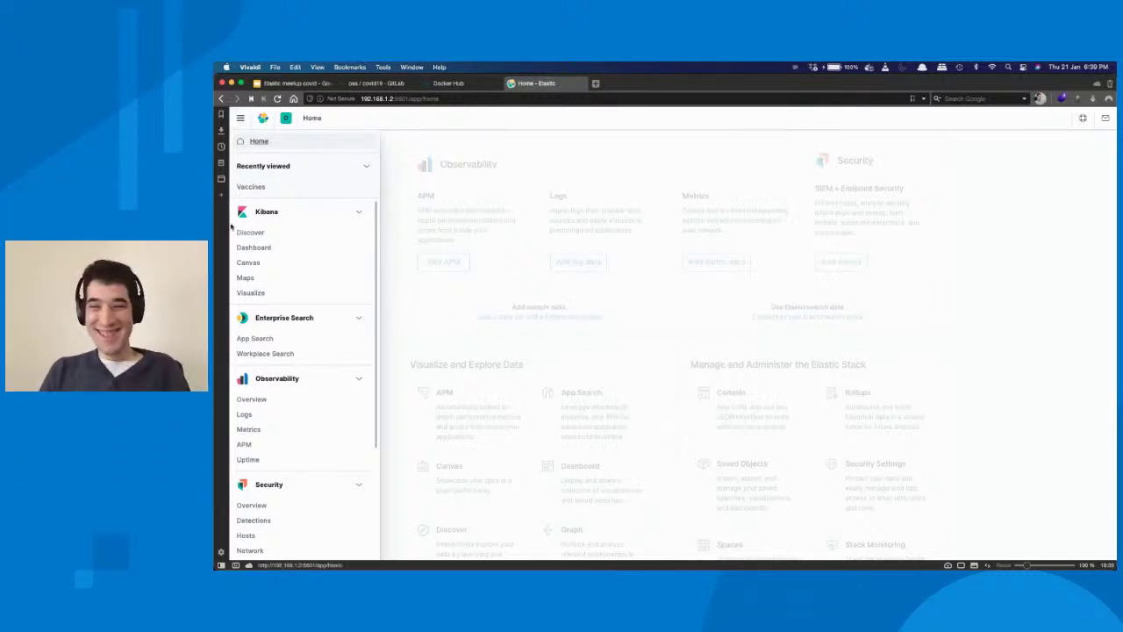
click(271, 247)
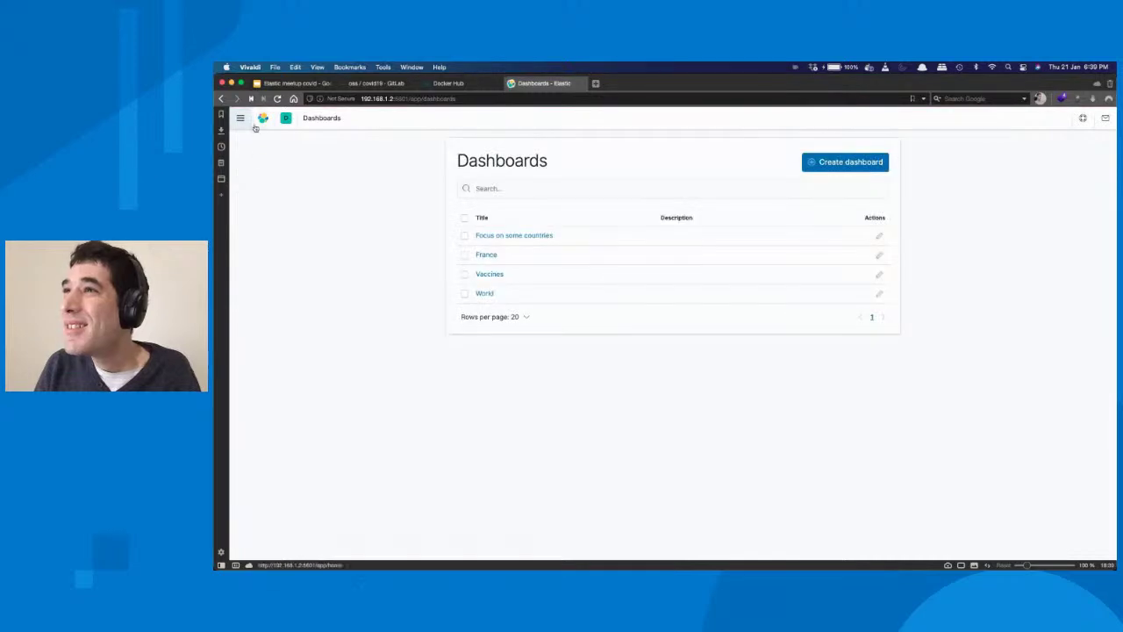
click(489, 275)
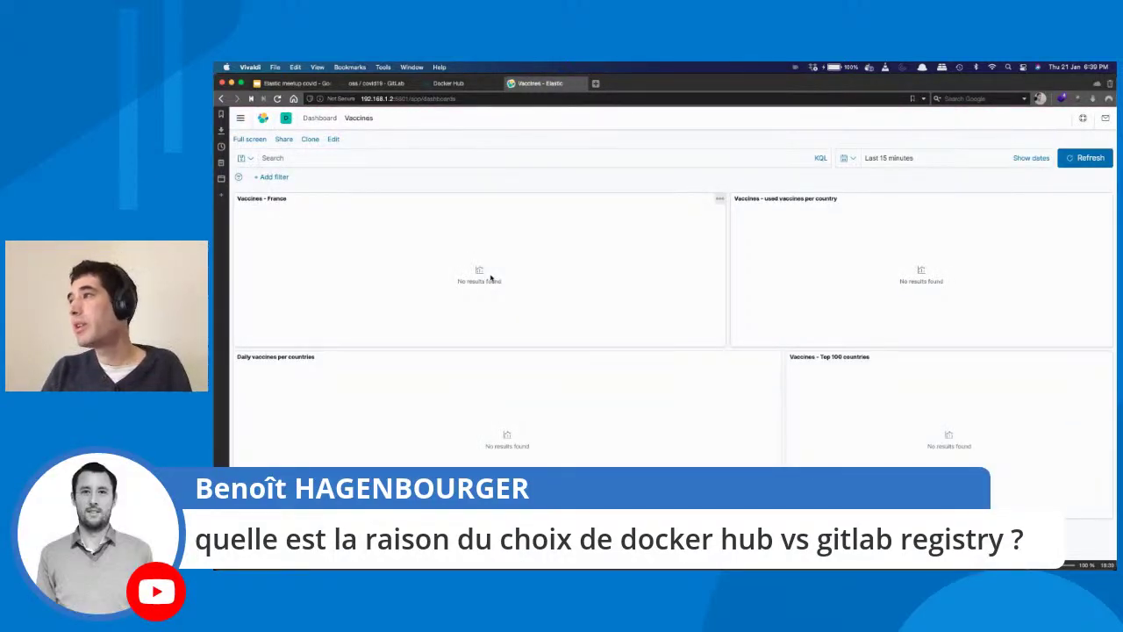
click(847, 158)
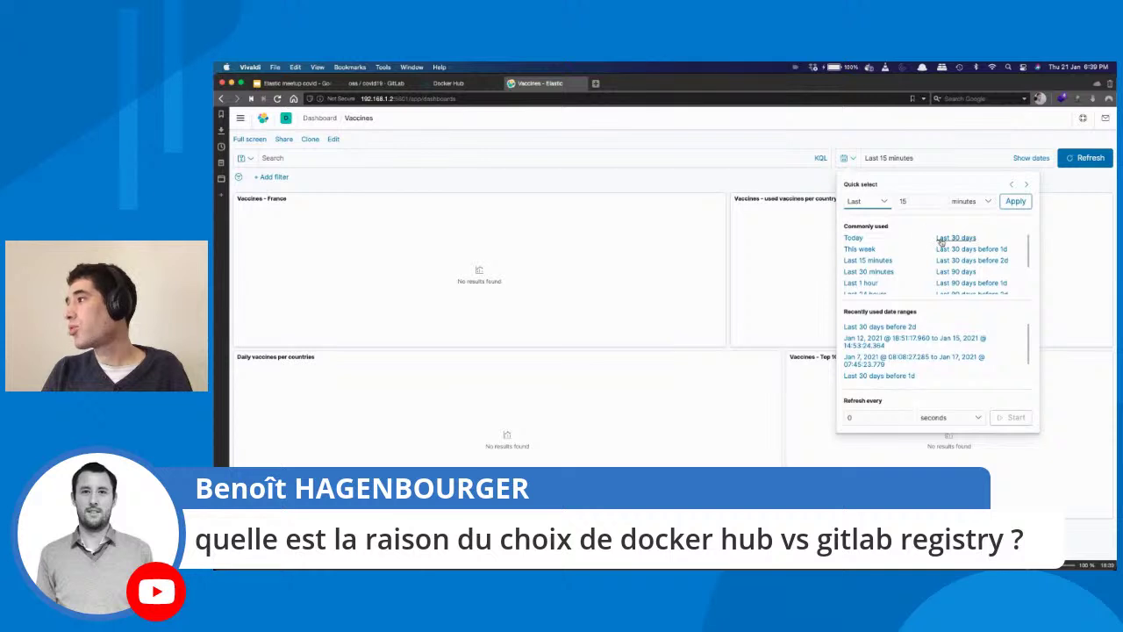
click(941, 240)
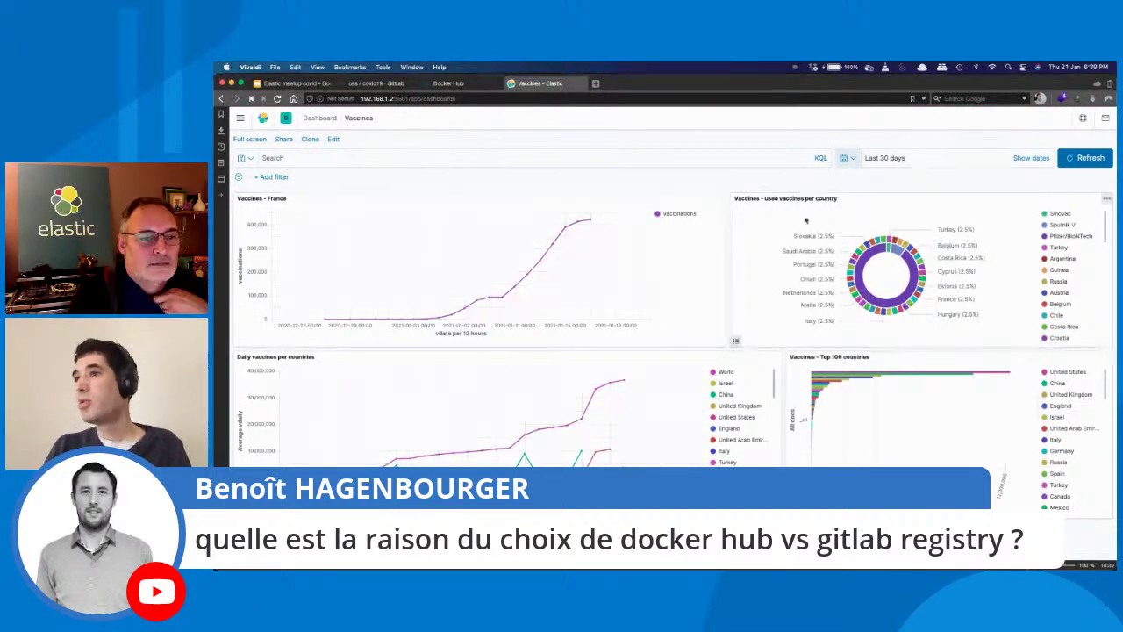
mouse_move(589, 220)
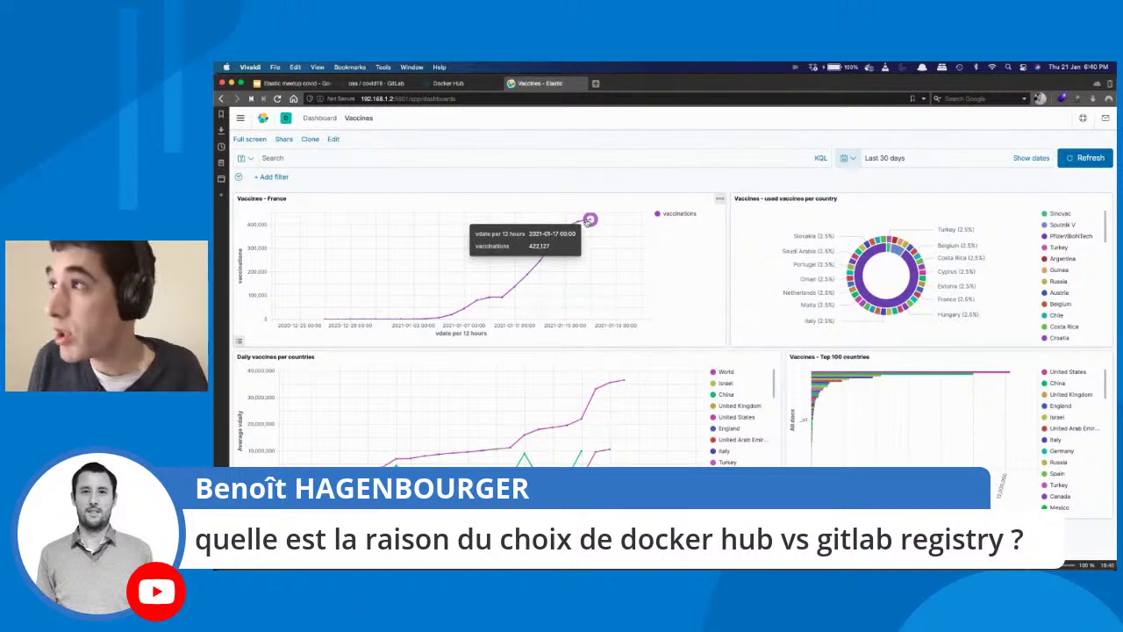
Step: Glance back at the covid19 GitLab README and return to the Vaccines dashboard in Kibana
click(384, 82)
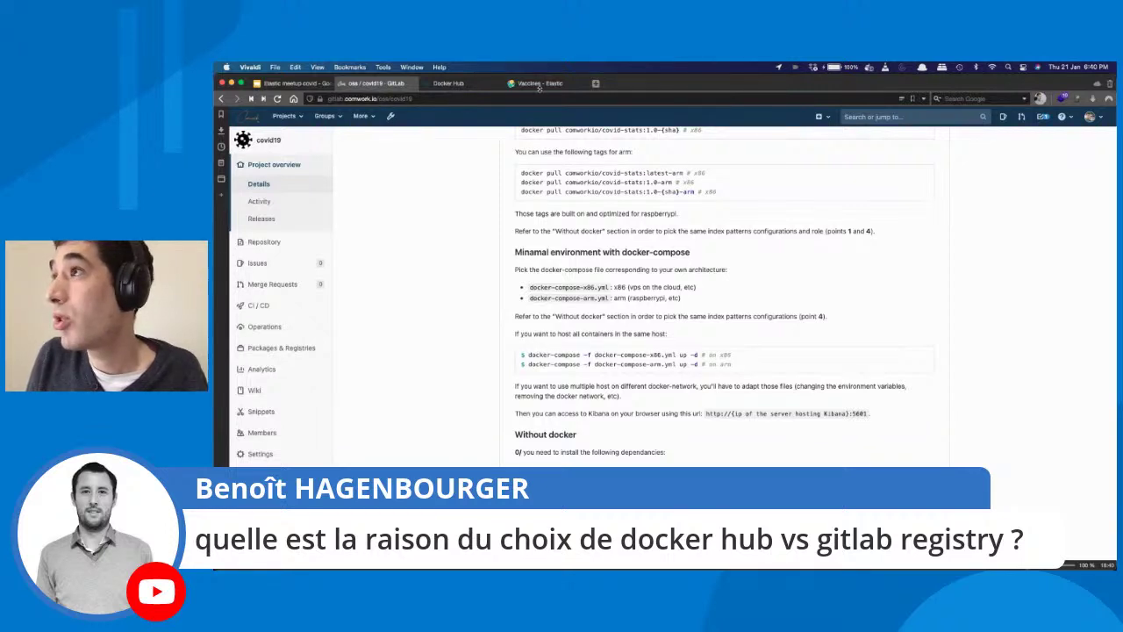
mouse_move(541, 88)
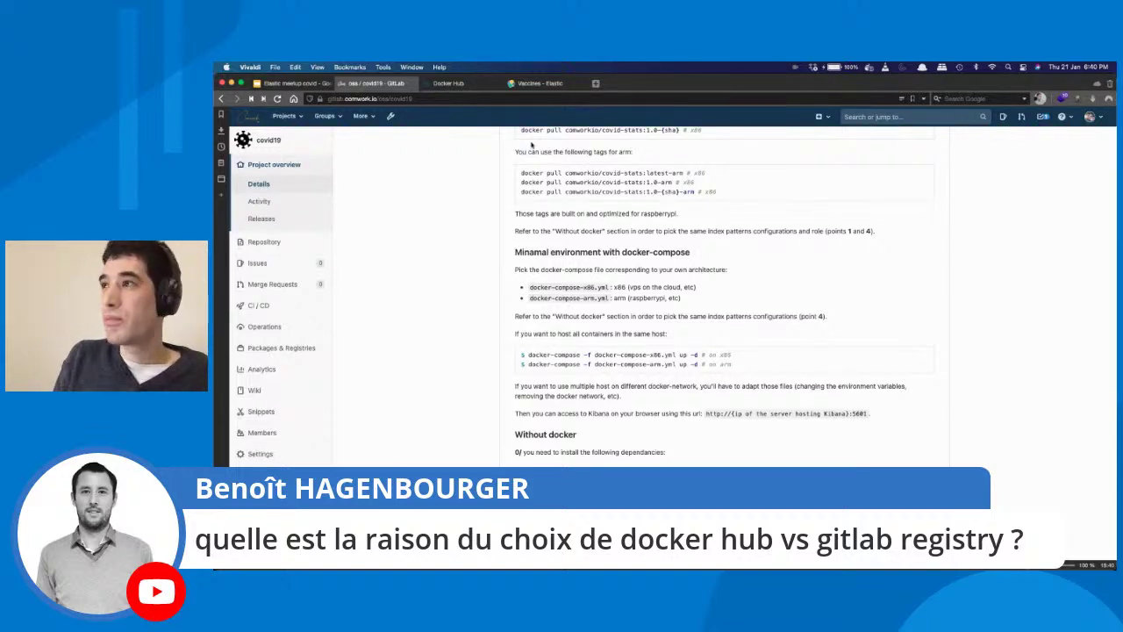
click(548, 83)
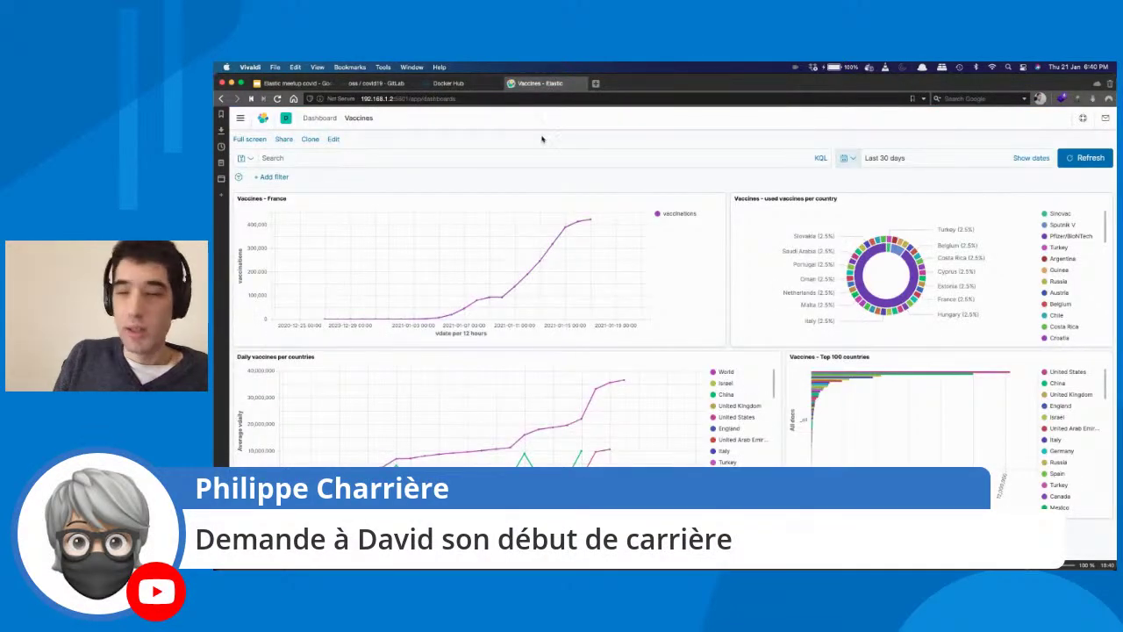
Step: Inspect the data points in the France, daily vaccines per countries and used vaccines per country charts of the Vaccines dashboard
click(241, 118)
click(680, 339)
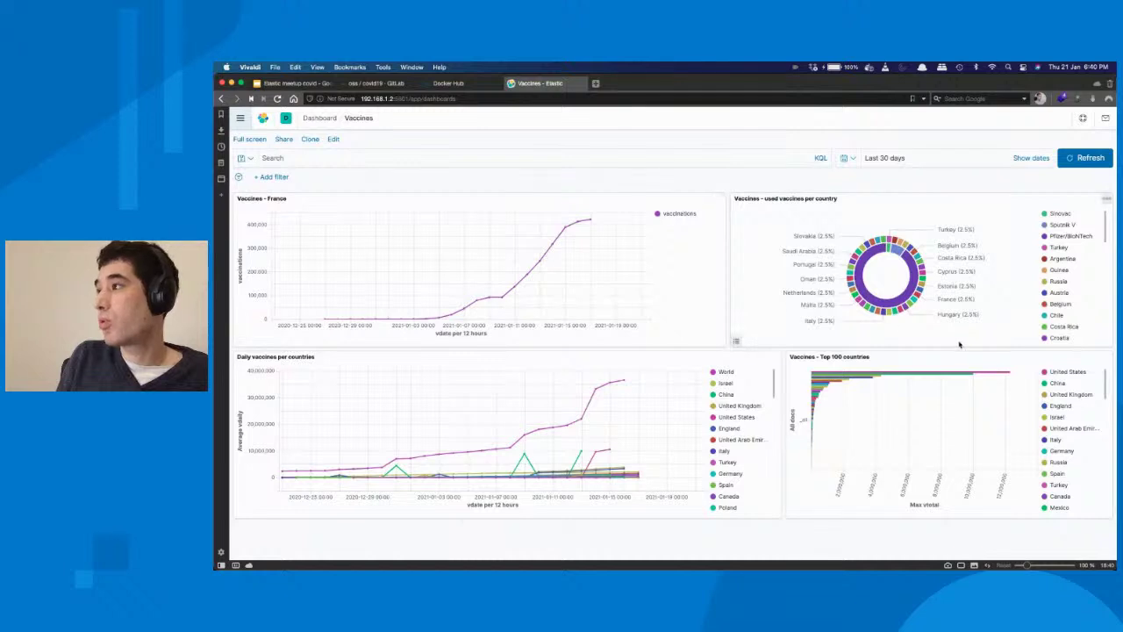
mouse_move(590, 221)
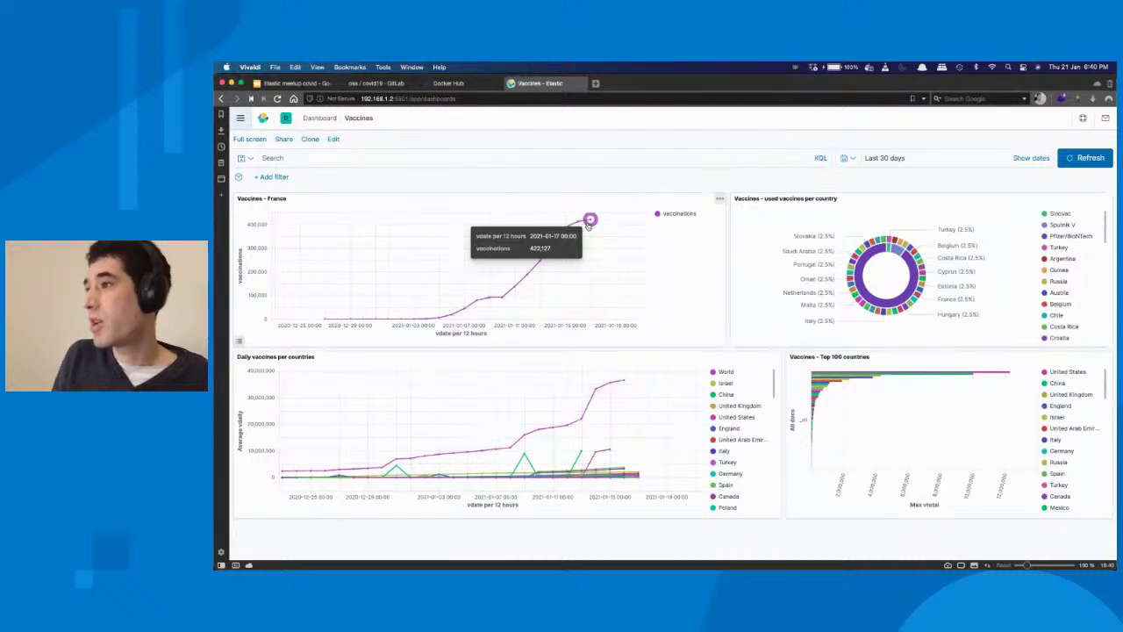
mouse_move(623, 379)
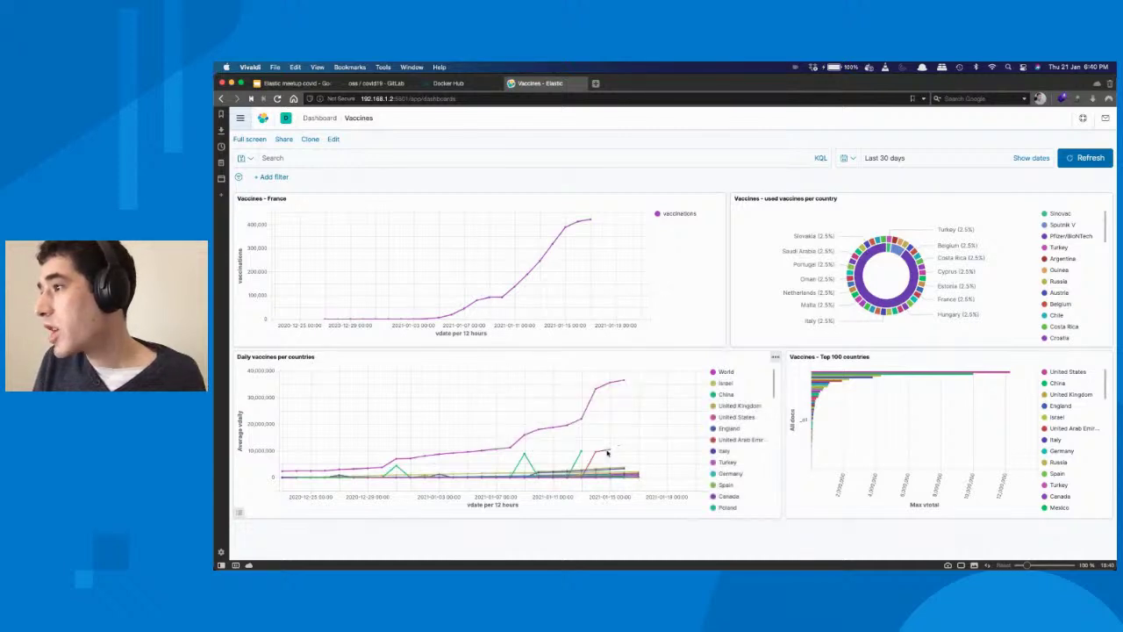
mouse_move(609, 450)
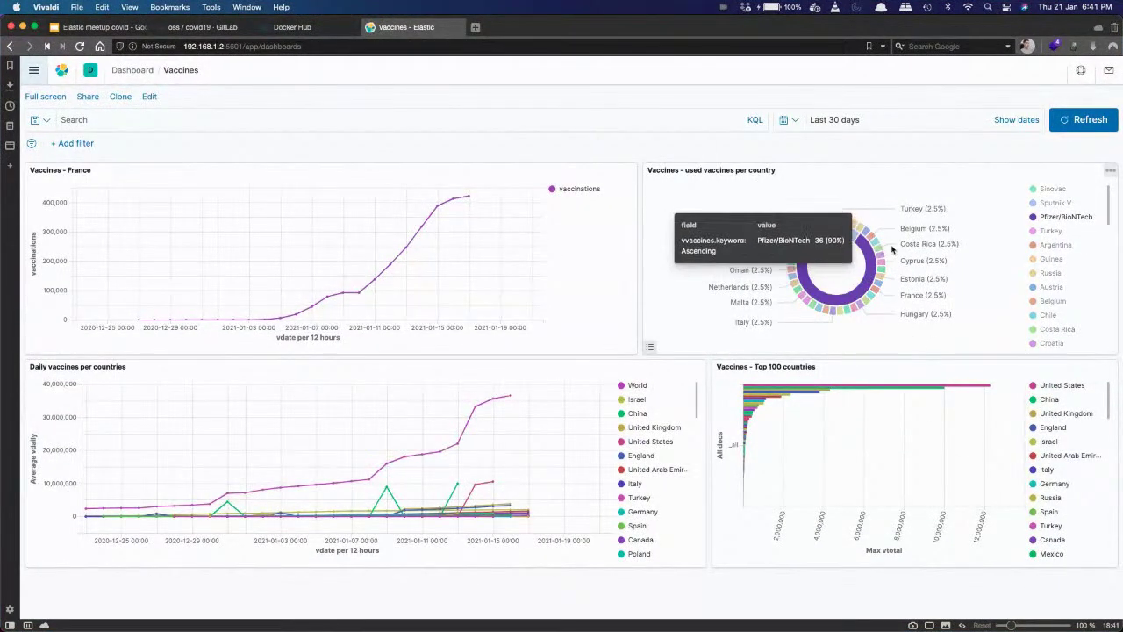
mouse_move(835, 235)
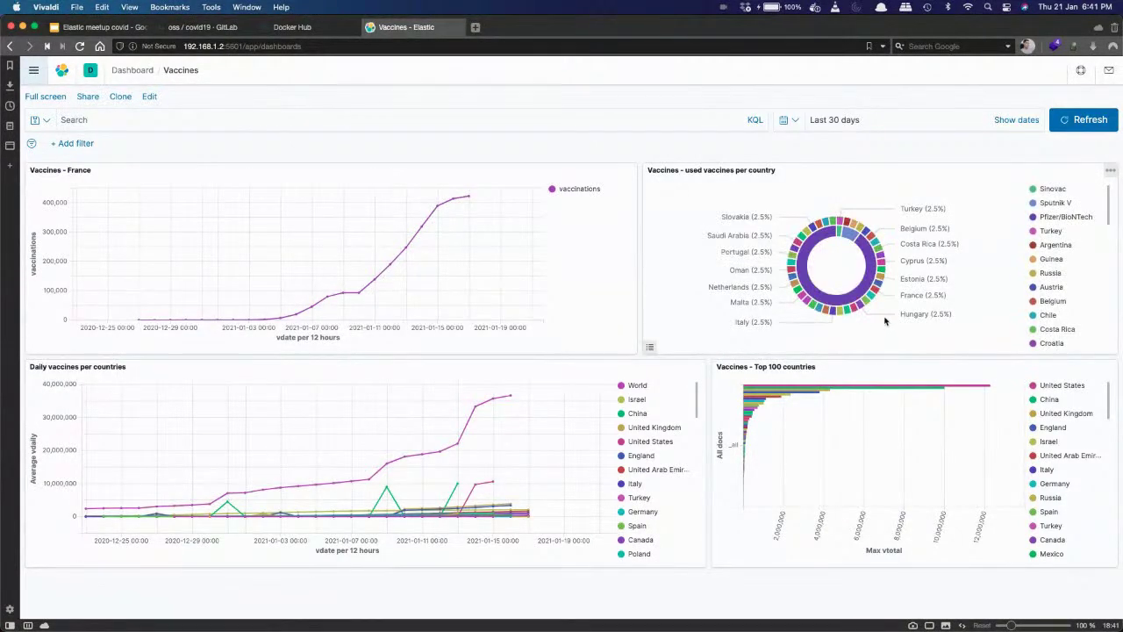
mouse_move(874, 295)
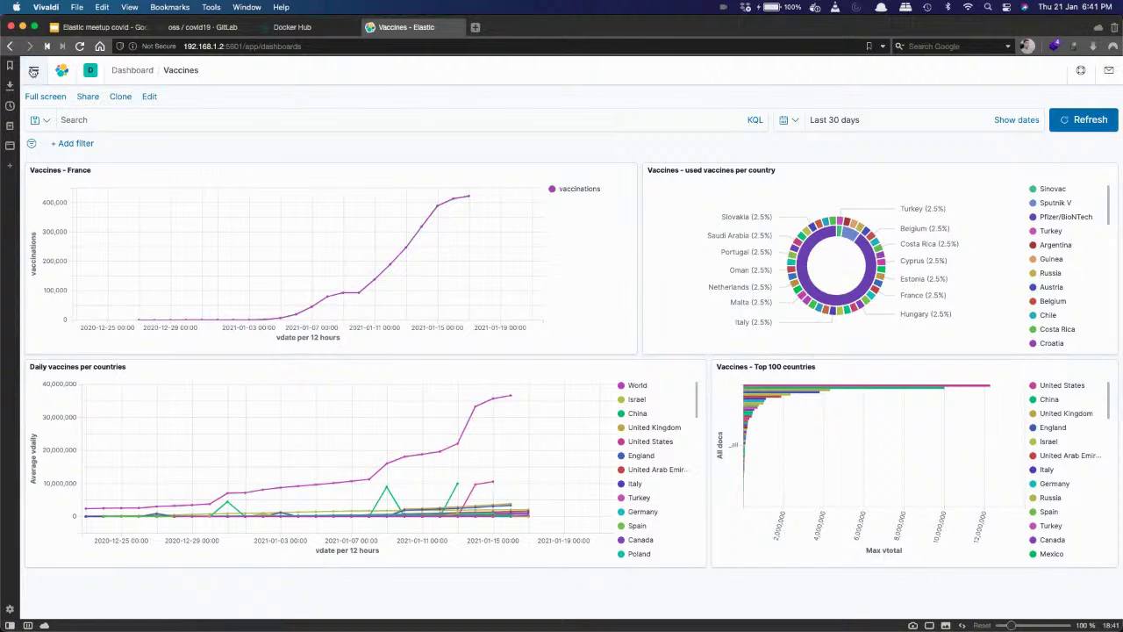
Step: Open the Visualize app in the local Kibana instance
click(34, 71)
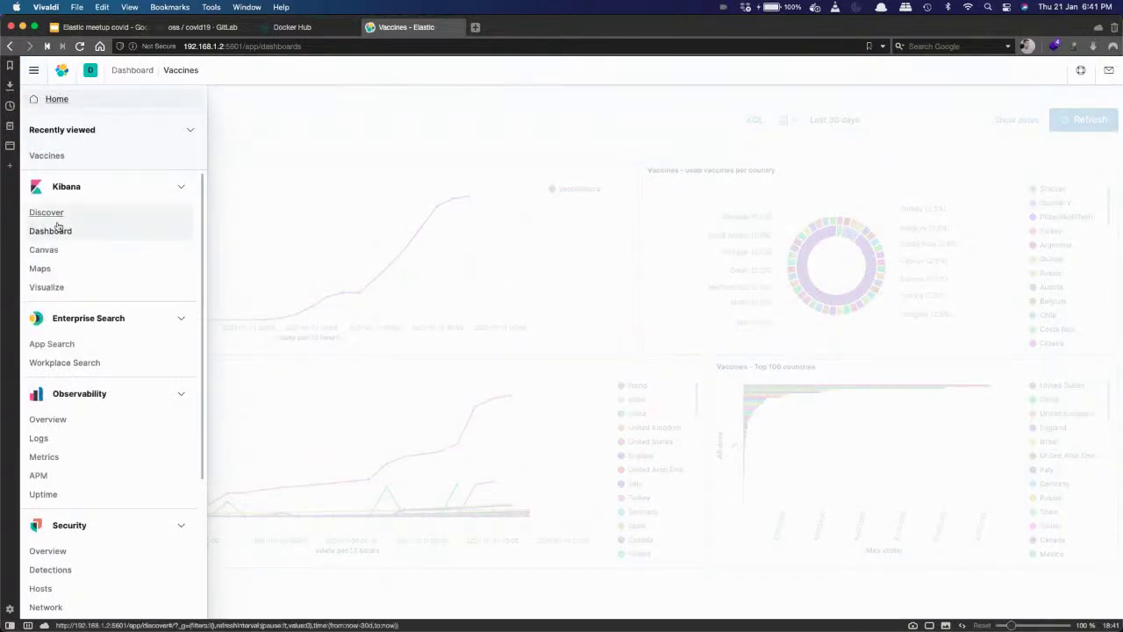
click(55, 287)
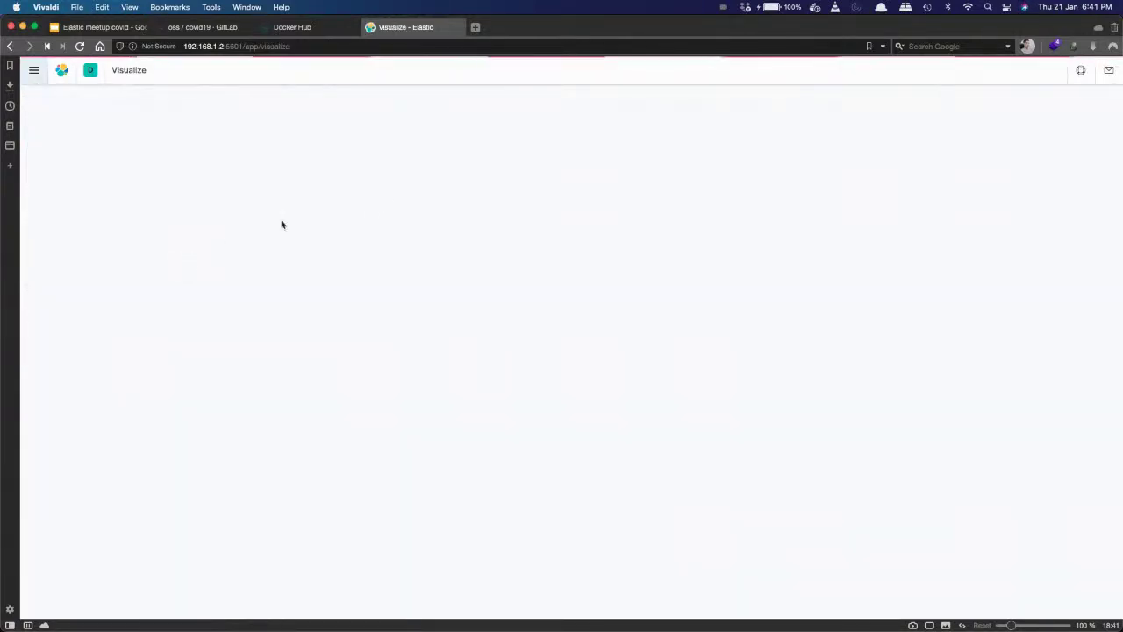
Step: Open kibana.comwork.io in a new browser tab, enter its covid19 space and show the Kibana navigation
click(474, 27)
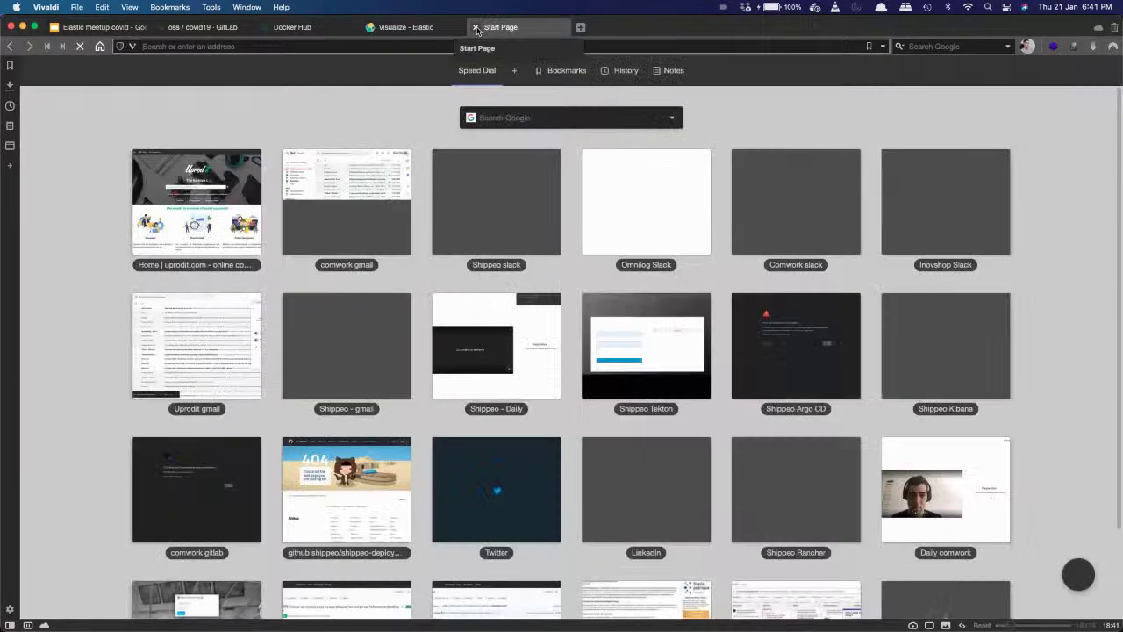
text(kibana.comwork.io/)
key(Down)
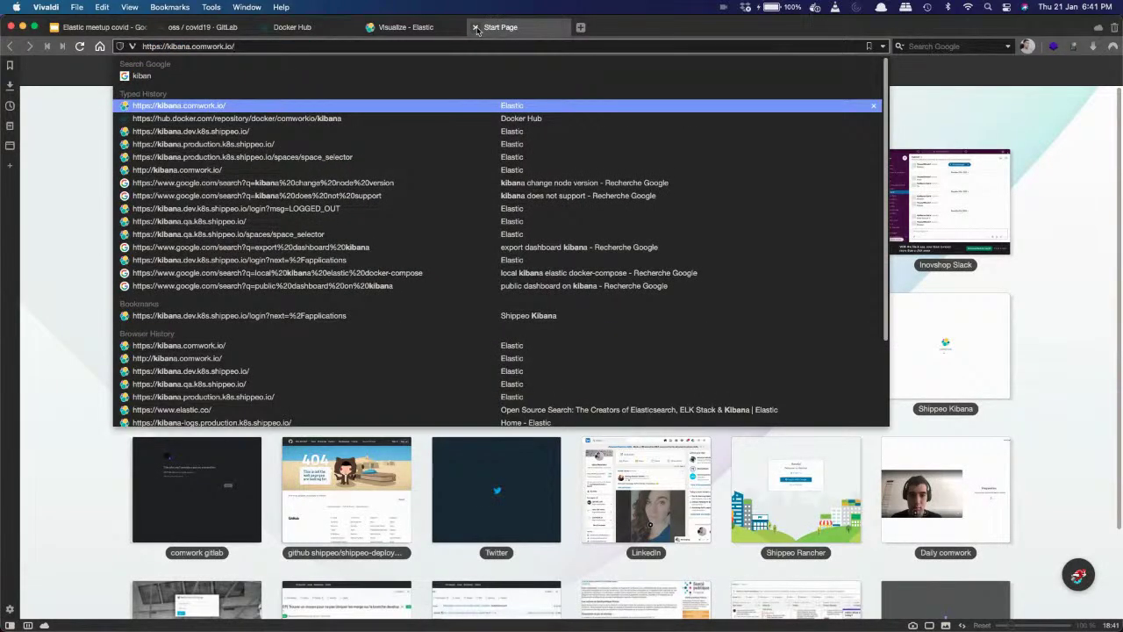
key(Return)
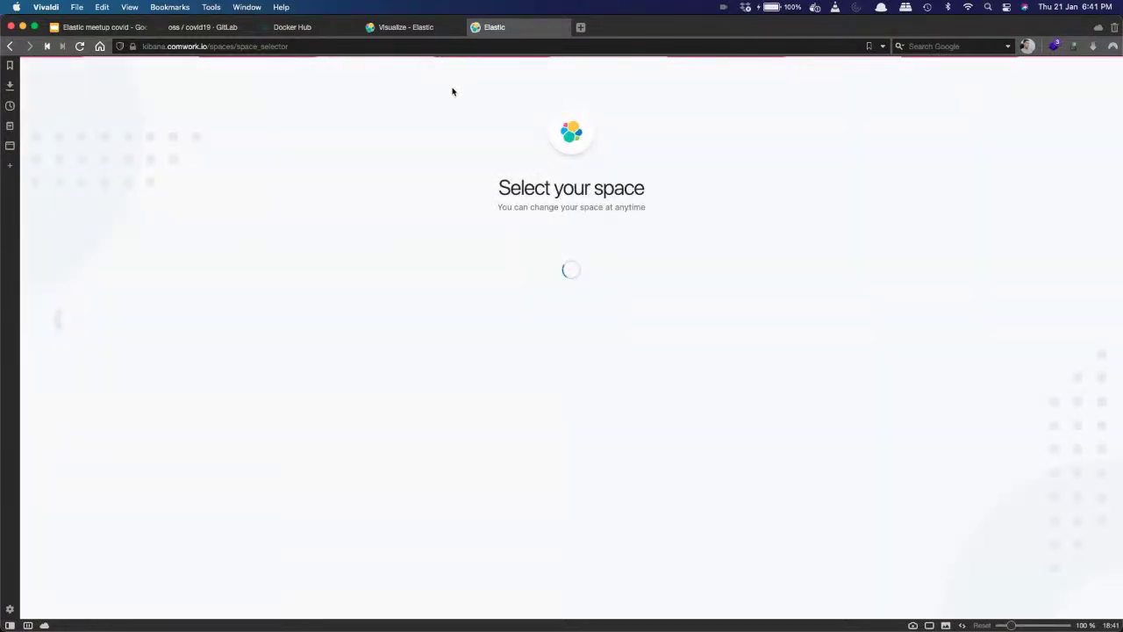
click(564, 450)
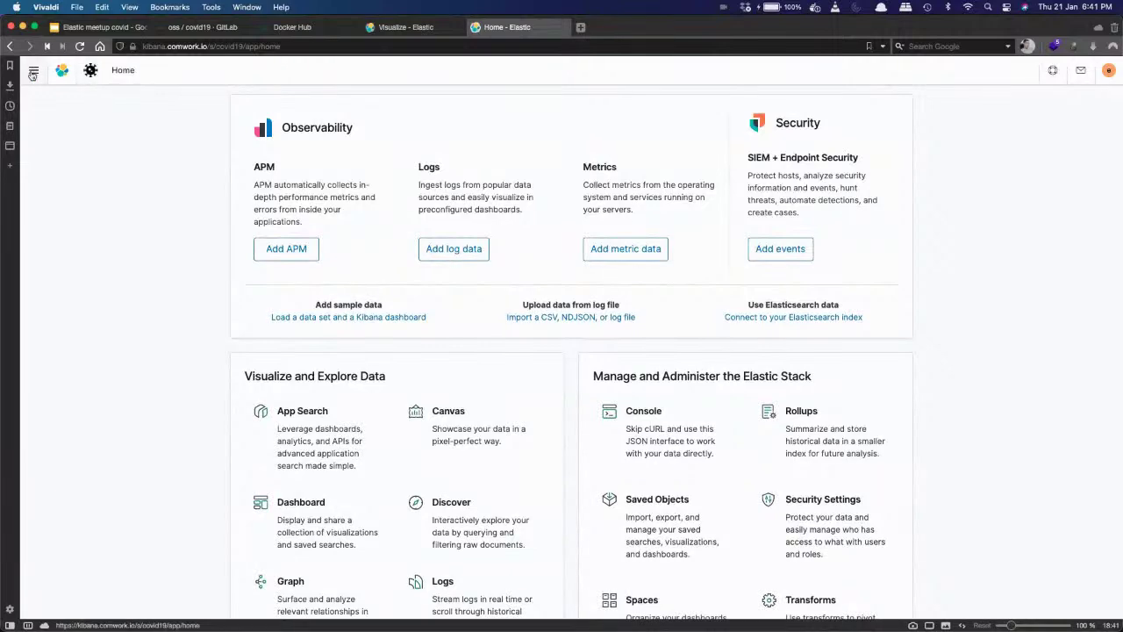
click(33, 71)
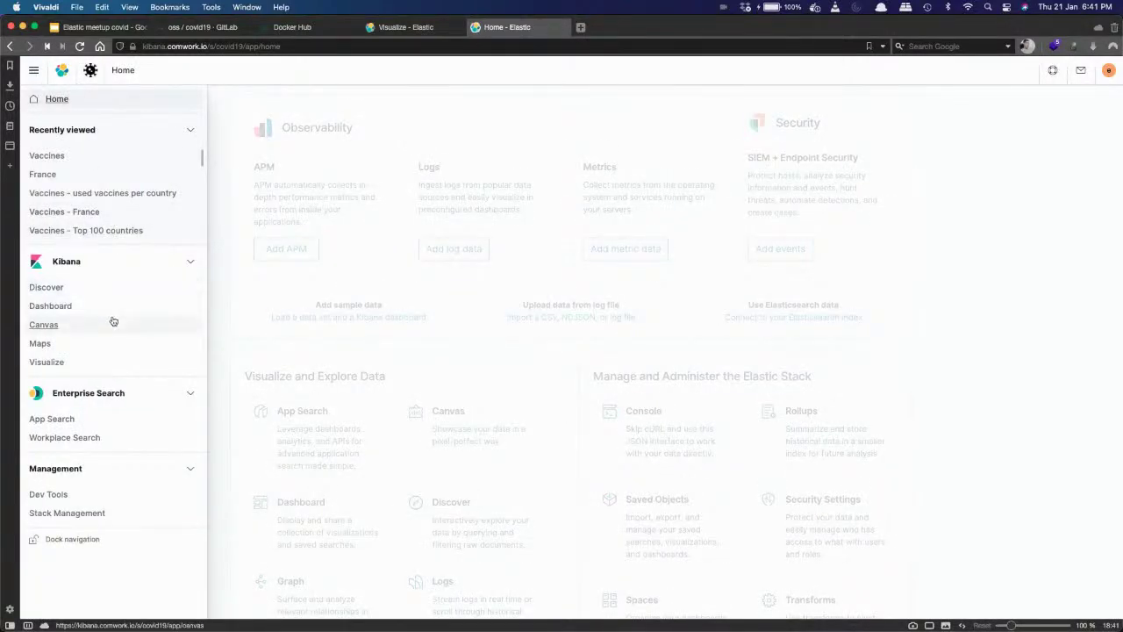
Step: Return to the covid19 project in GitLab and open its kibana_saved_objects folder
click(227, 29)
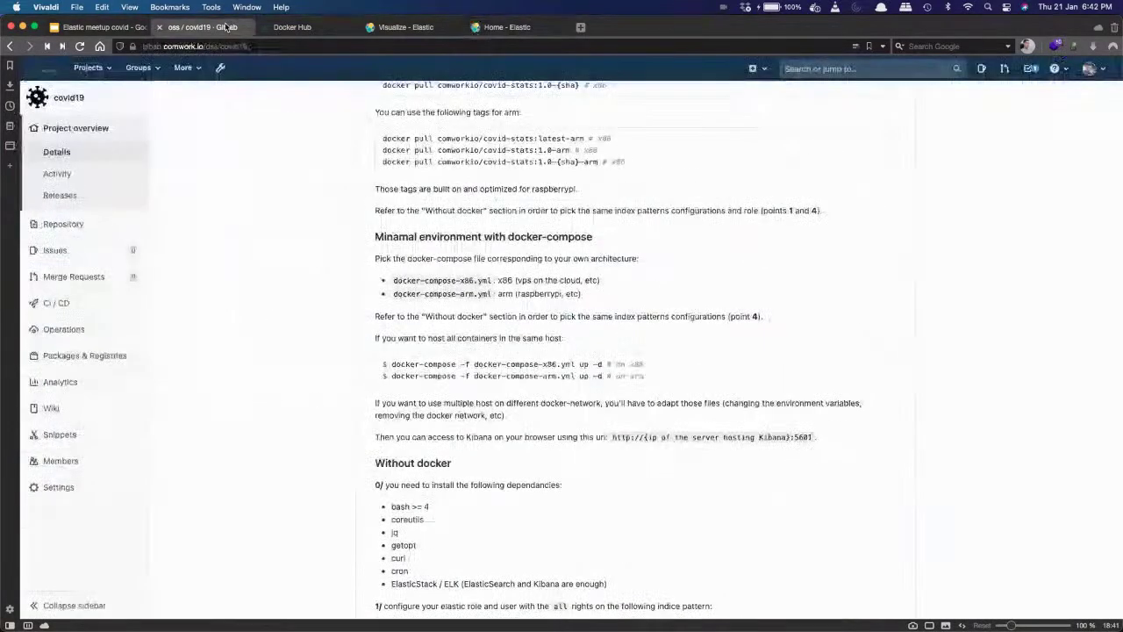
scroll(223, 167, up, 15)
scroll(223, 168, down, 2)
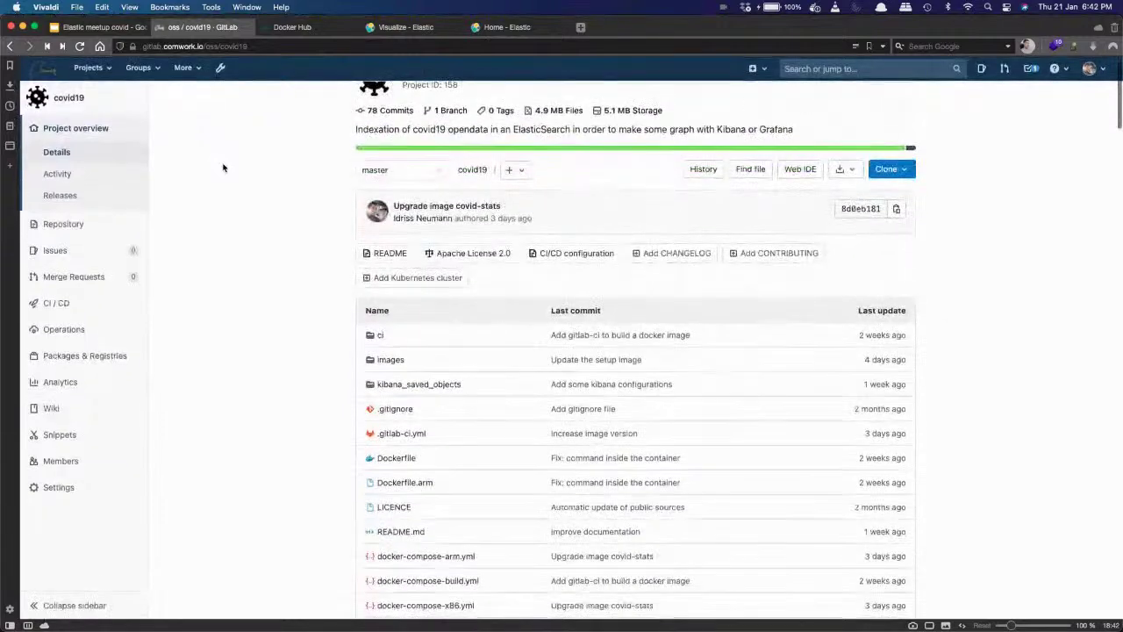
click(395, 386)
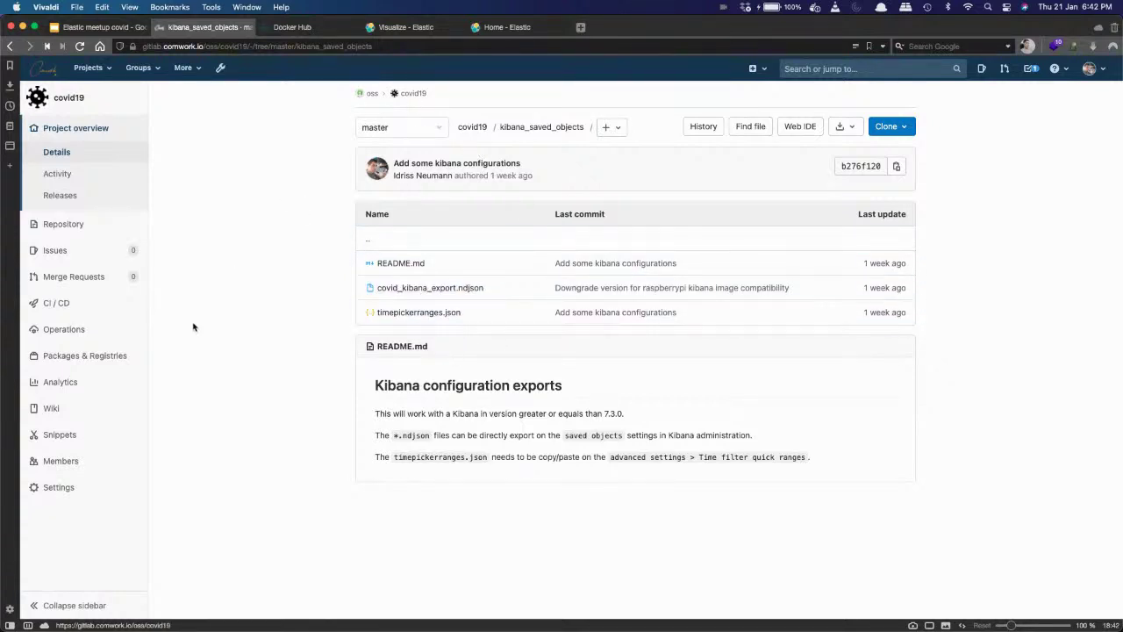
Step: Switch back to the comwork Kibana and open the covid19 space's list of dashboards
click(507, 27)
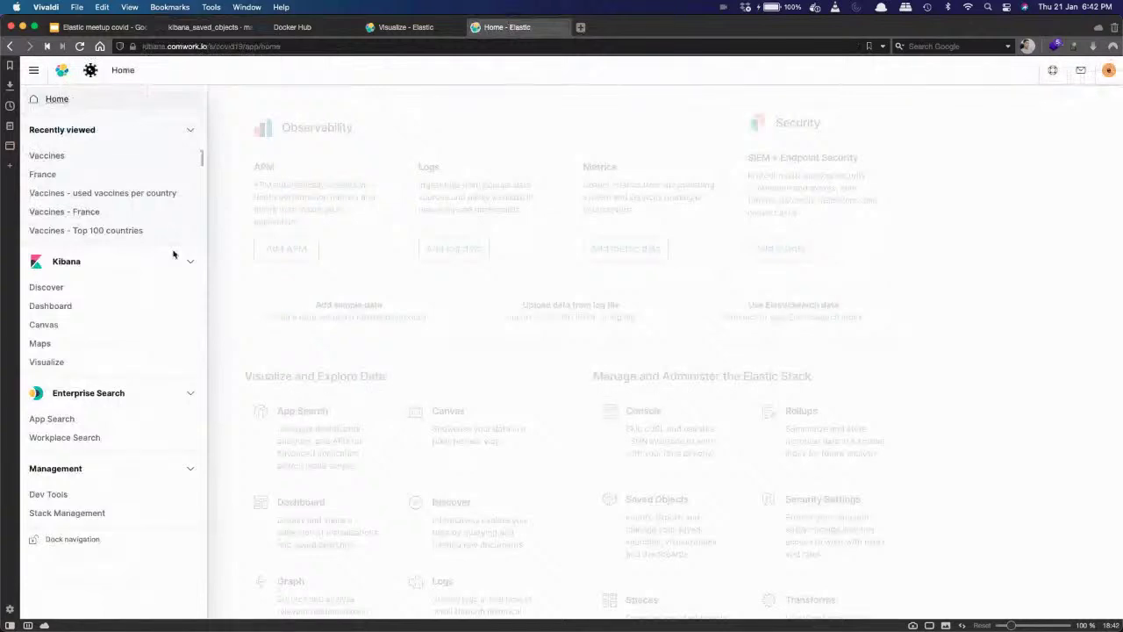
scroll(185, 212, down, 2)
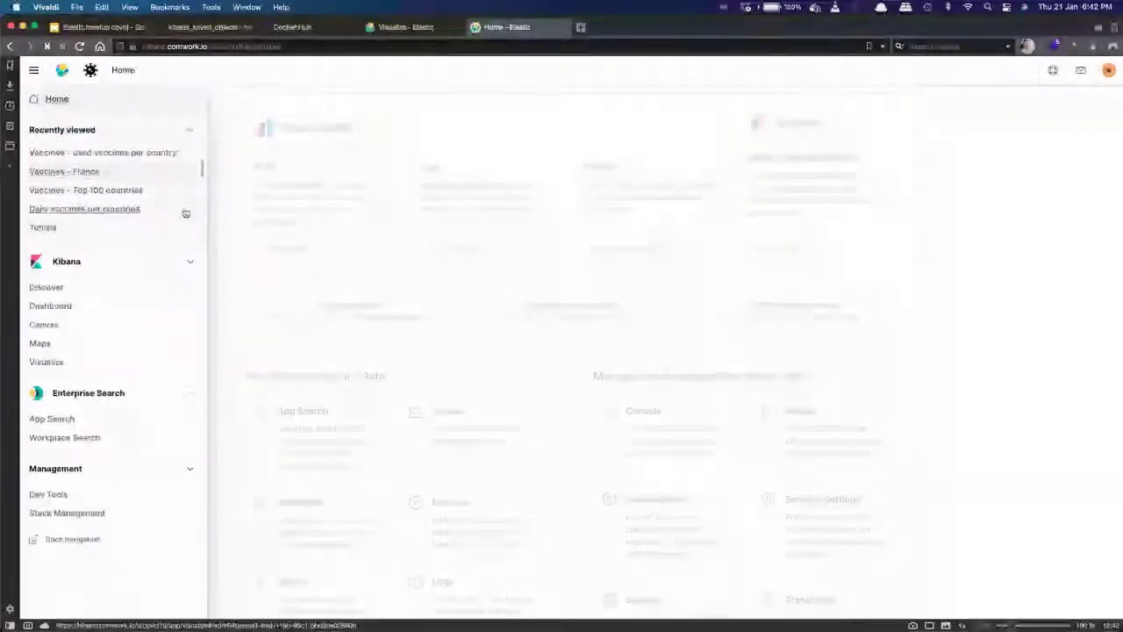
scroll(185, 212, up, 2)
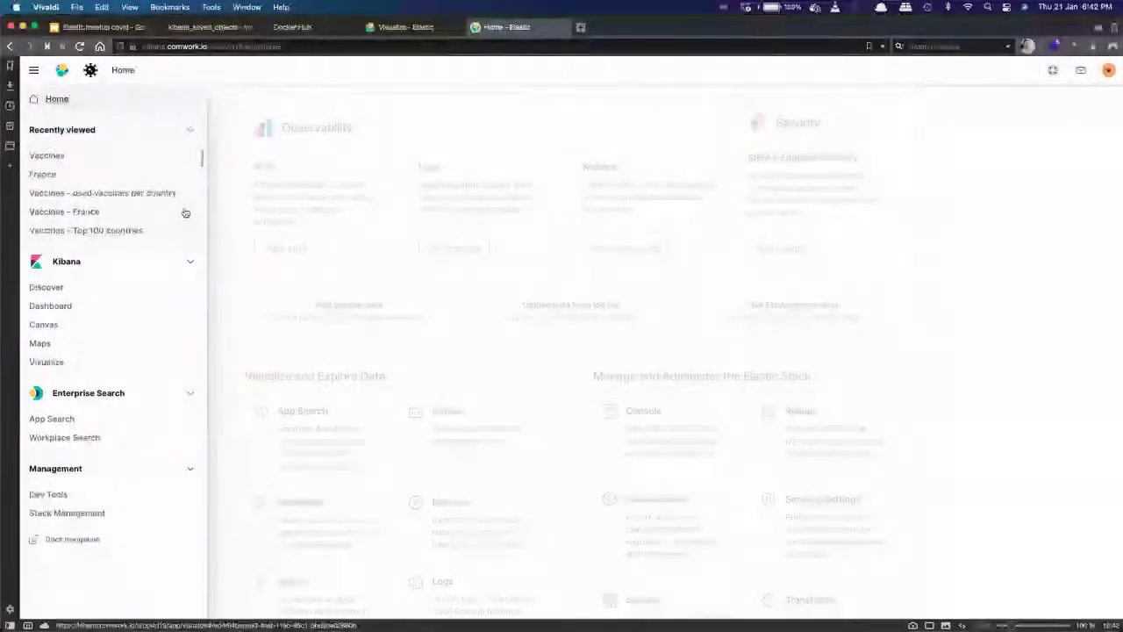
click(63, 310)
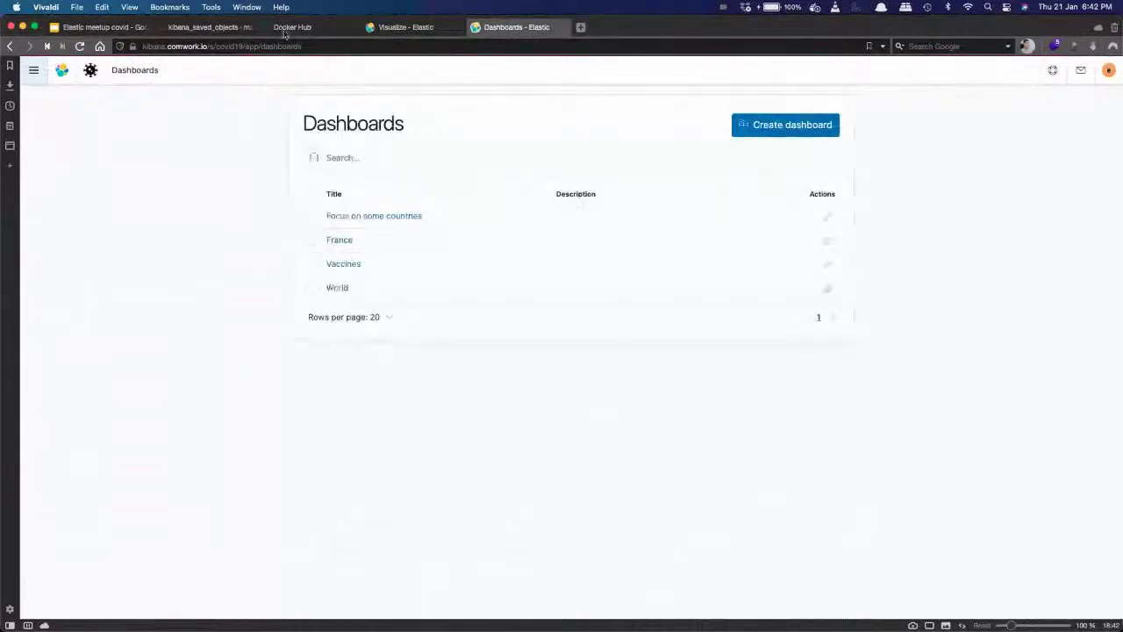
Step: Switch to the Elastic meetup covid presentation and show slide 11 about using timelion for timeseries calculations
click(204, 27)
click(94, 27)
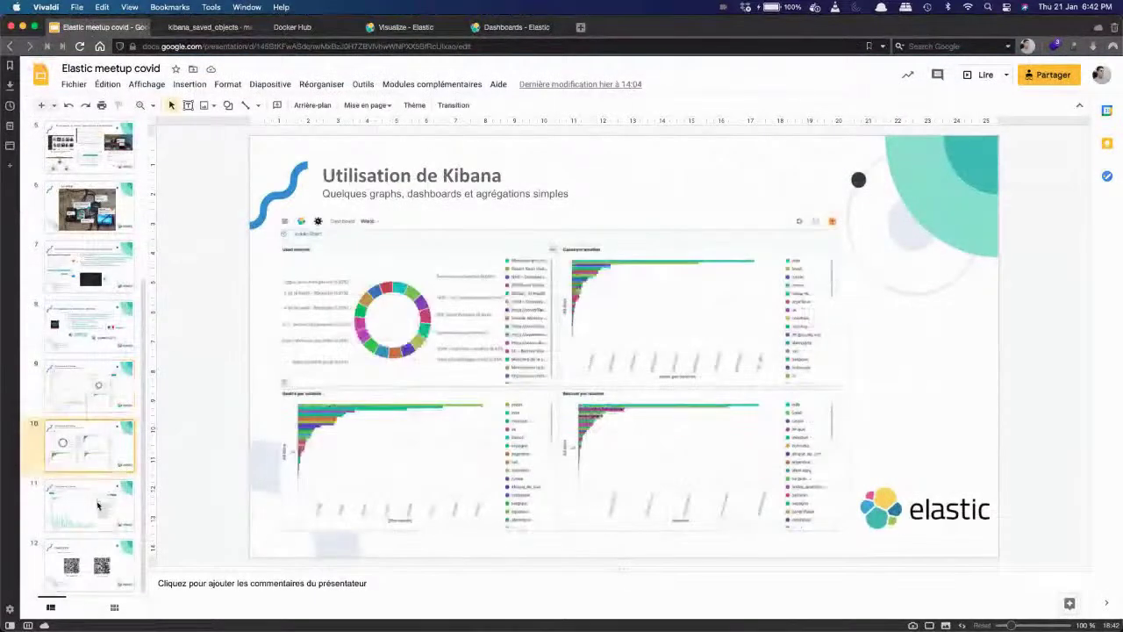
click(97, 503)
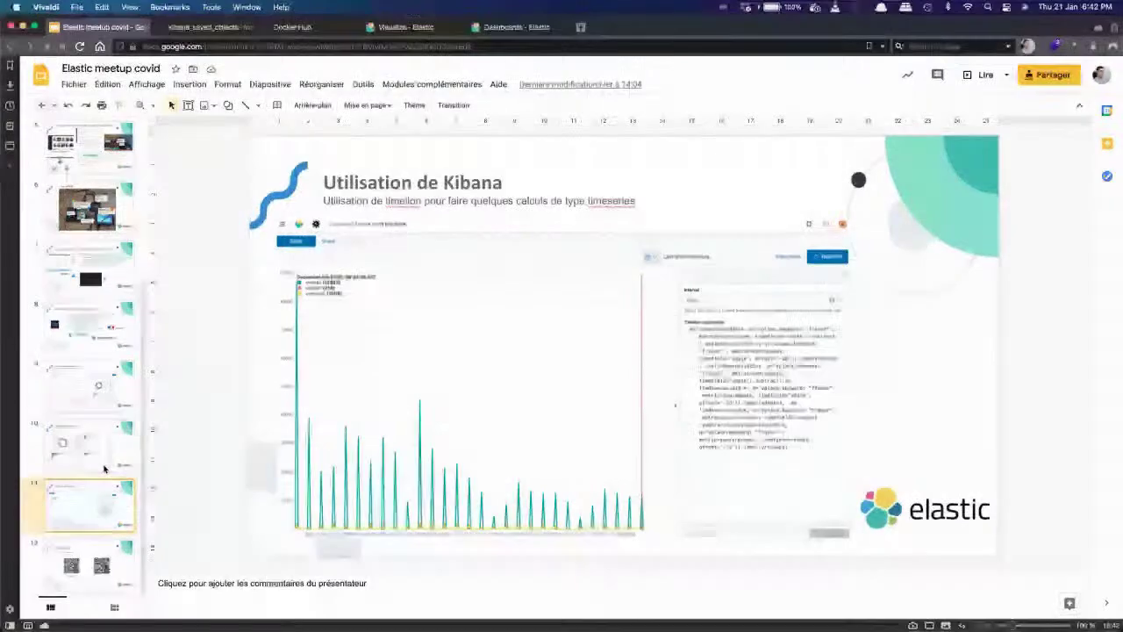
Step: Go back to the comwork Kibana dashboards list and search it for "fran"
click(500, 27)
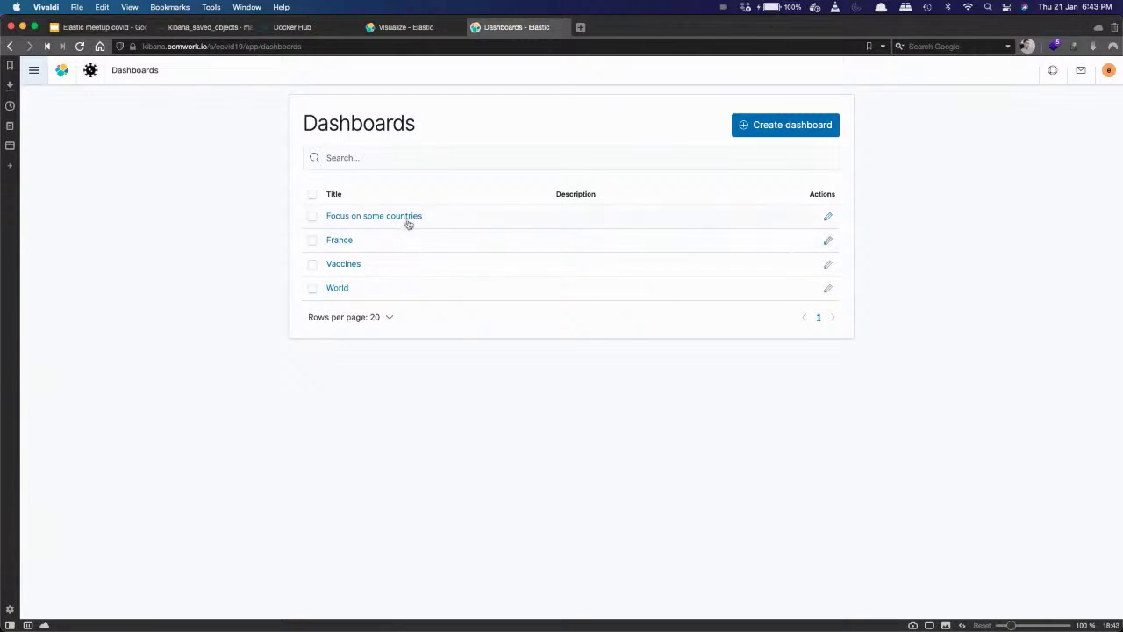
click(385, 159)
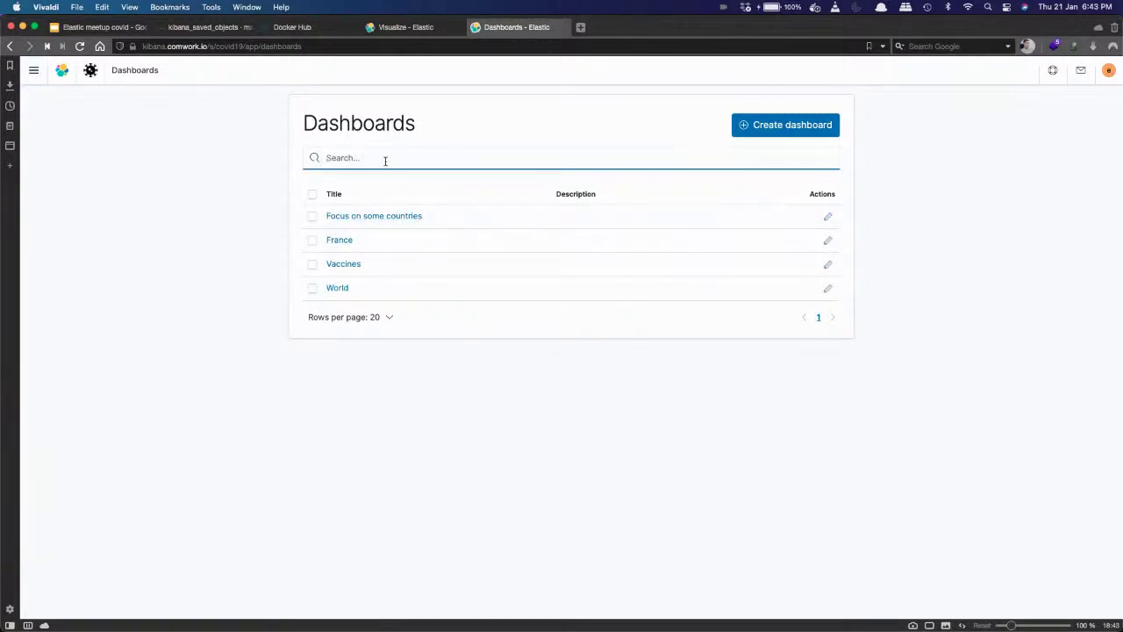
text(fran)
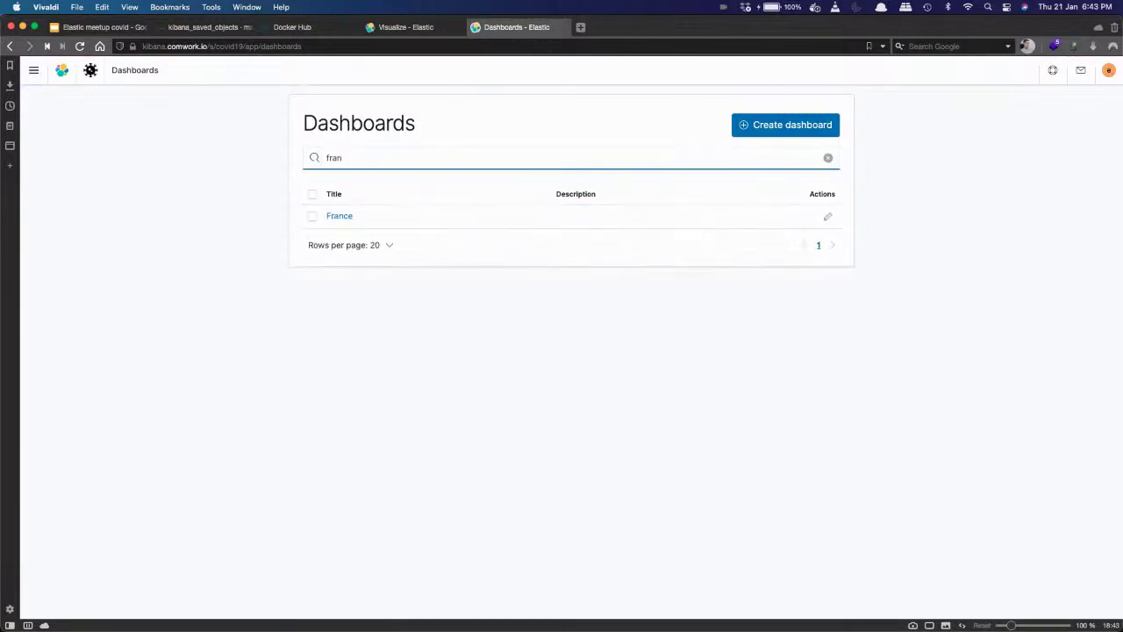
Step: Open the "France - diff per days" Timelion visualization from the Visualize app
click(33, 70)
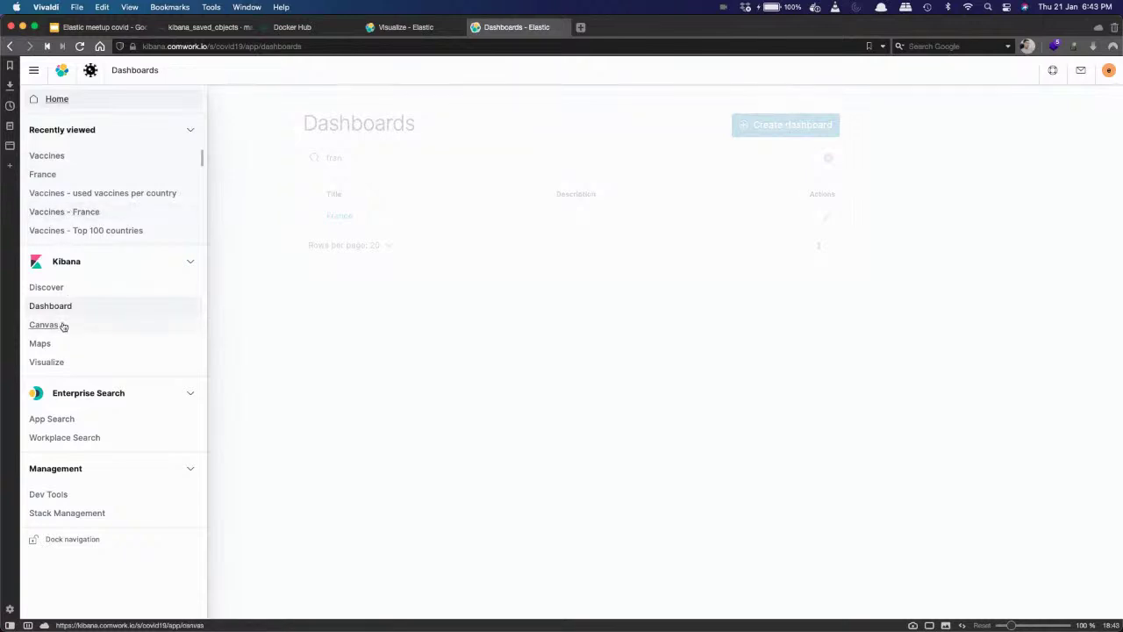
click(47, 360)
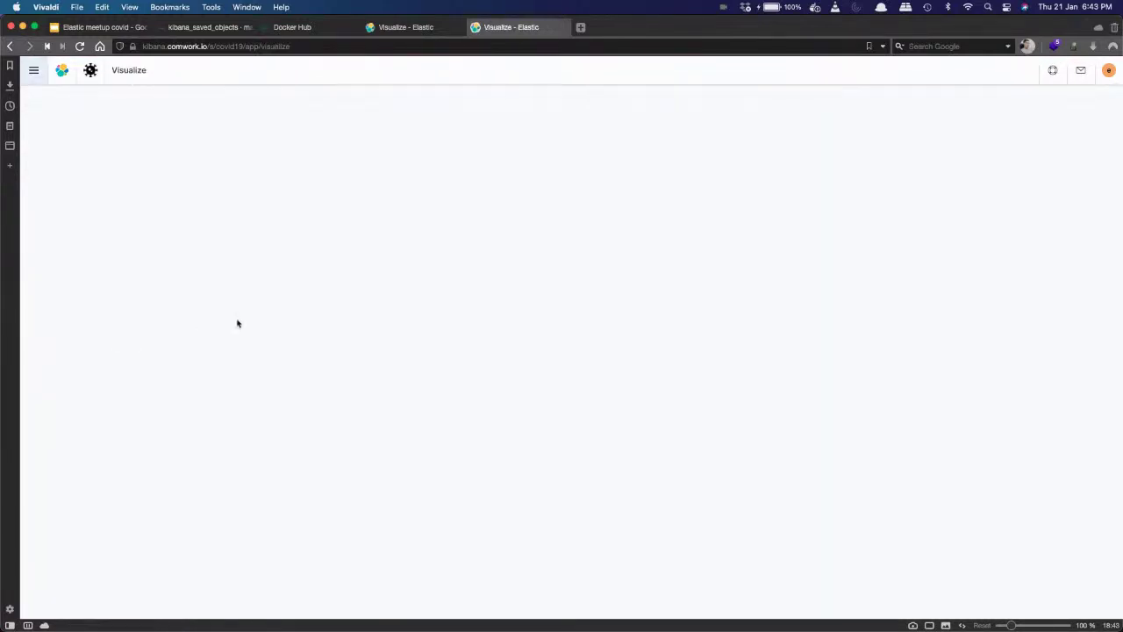
click(349, 163)
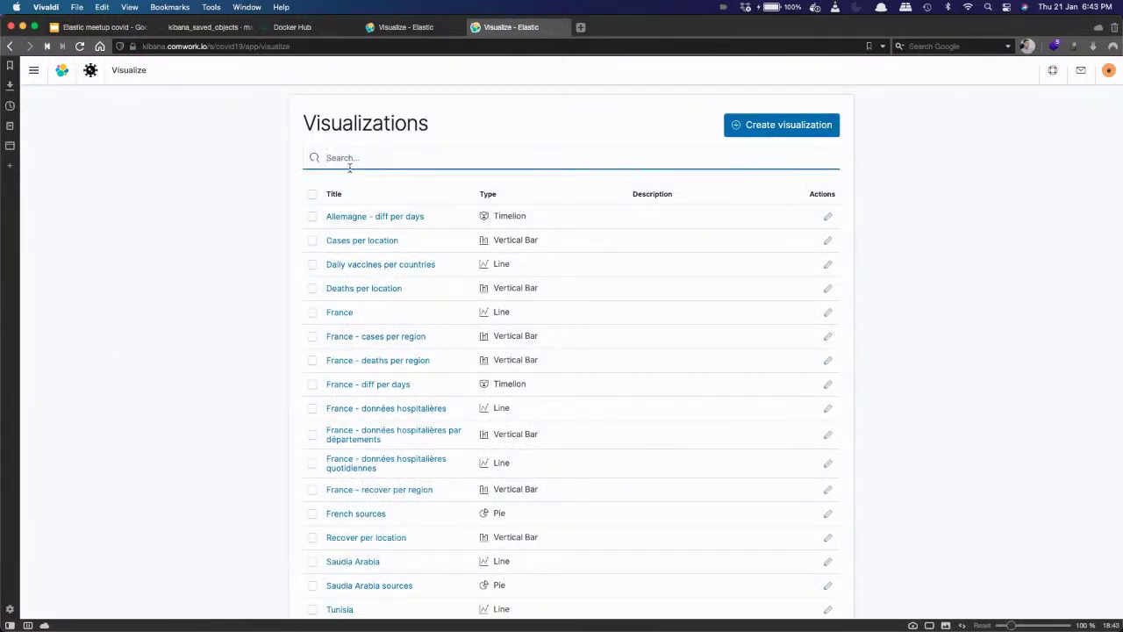
click(373, 385)
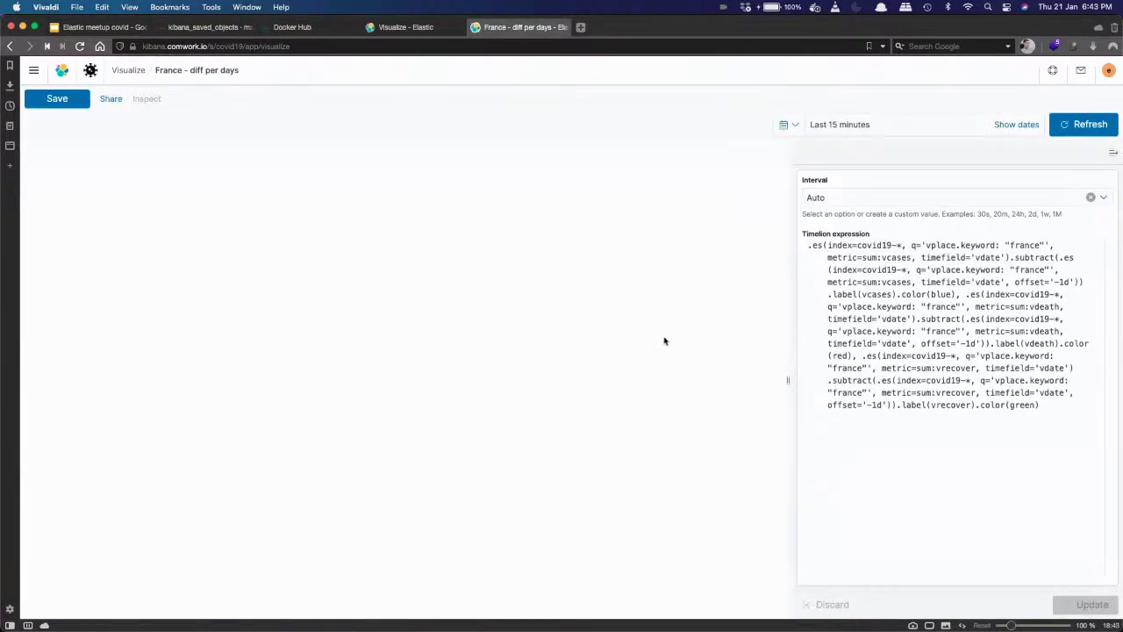
Step: Set the time range of the France - diff per days visualization to Last 30 days before 2d
click(808, 121)
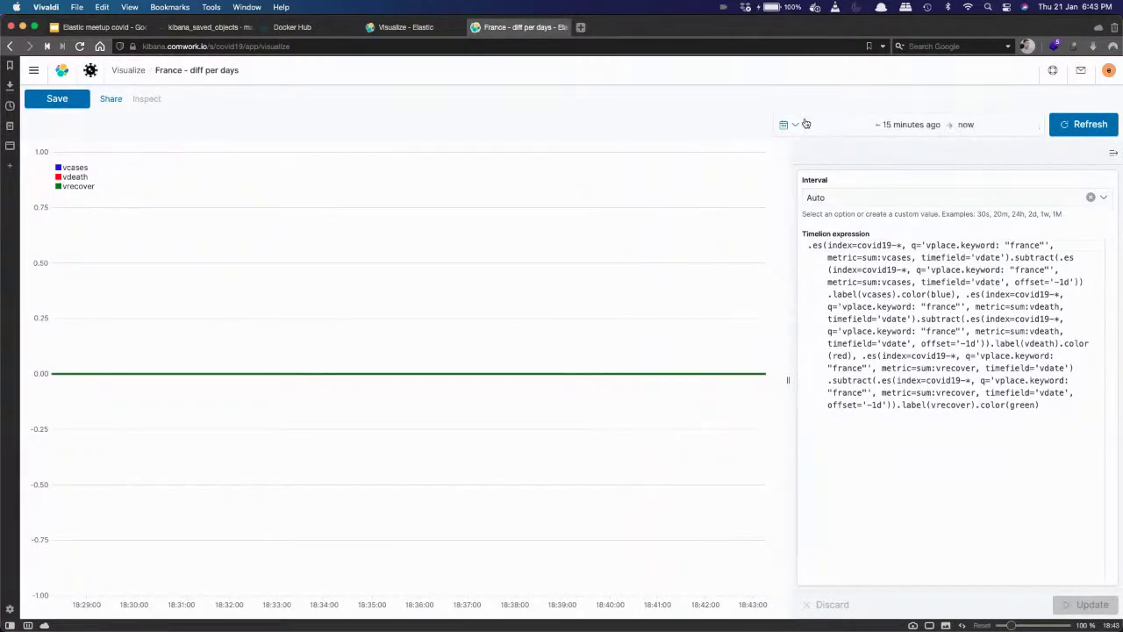
click(792, 125)
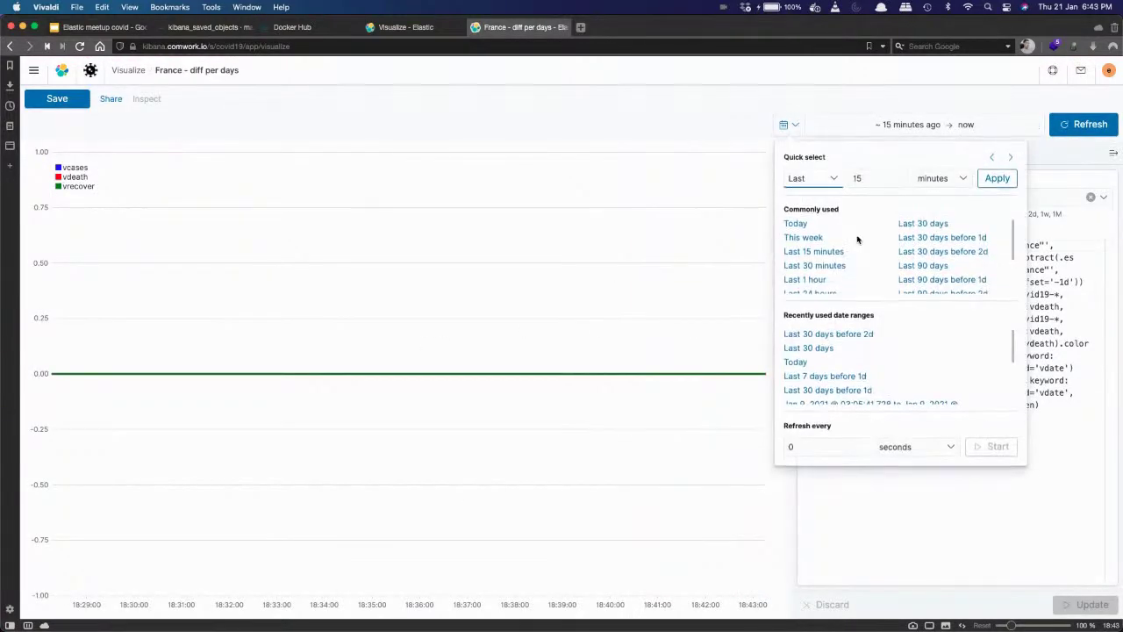
click(913, 251)
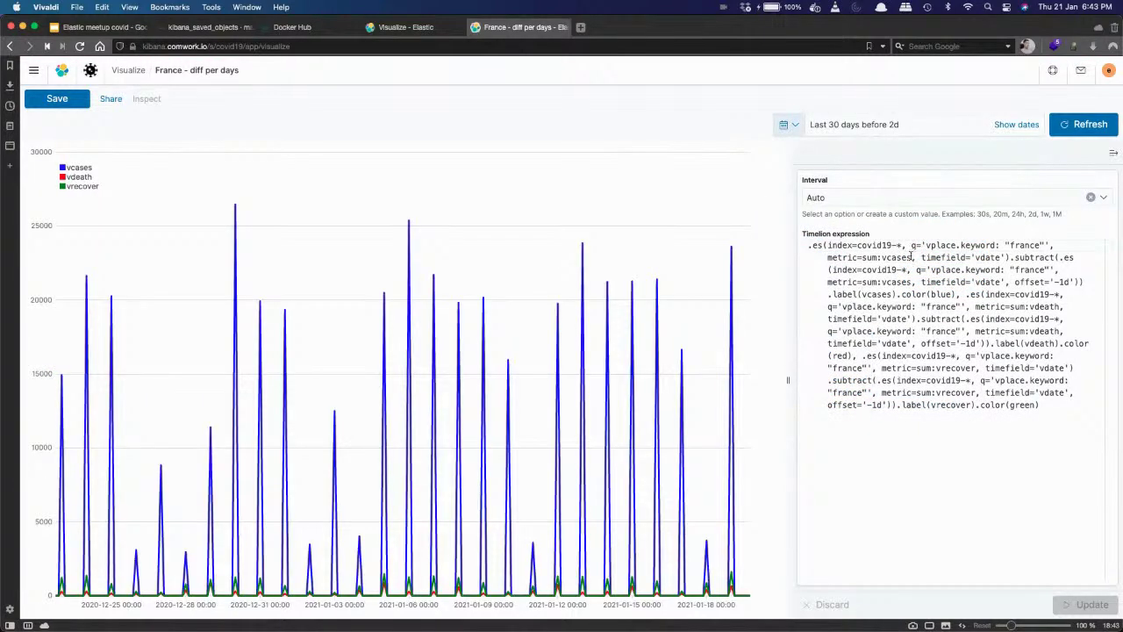
Step: Split the Timelion expression into separate vcases, vdeath and vrecover blocks by inserting blank lines before the second and third series
click(913, 257)
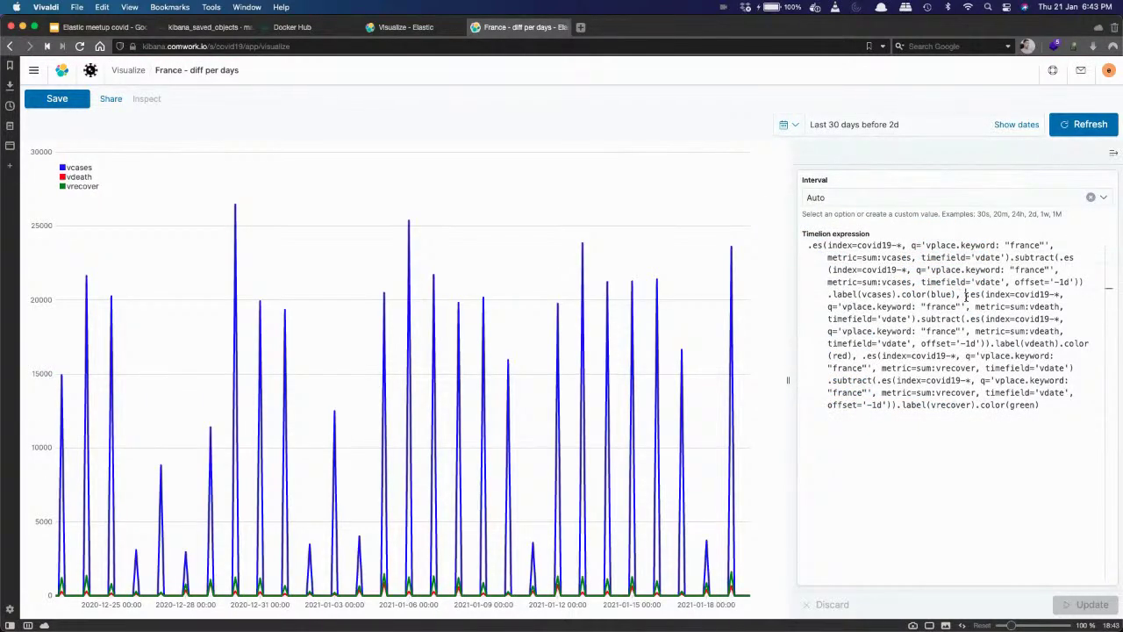
click(965, 295)
key(Return)
key(Return)
key(Return)
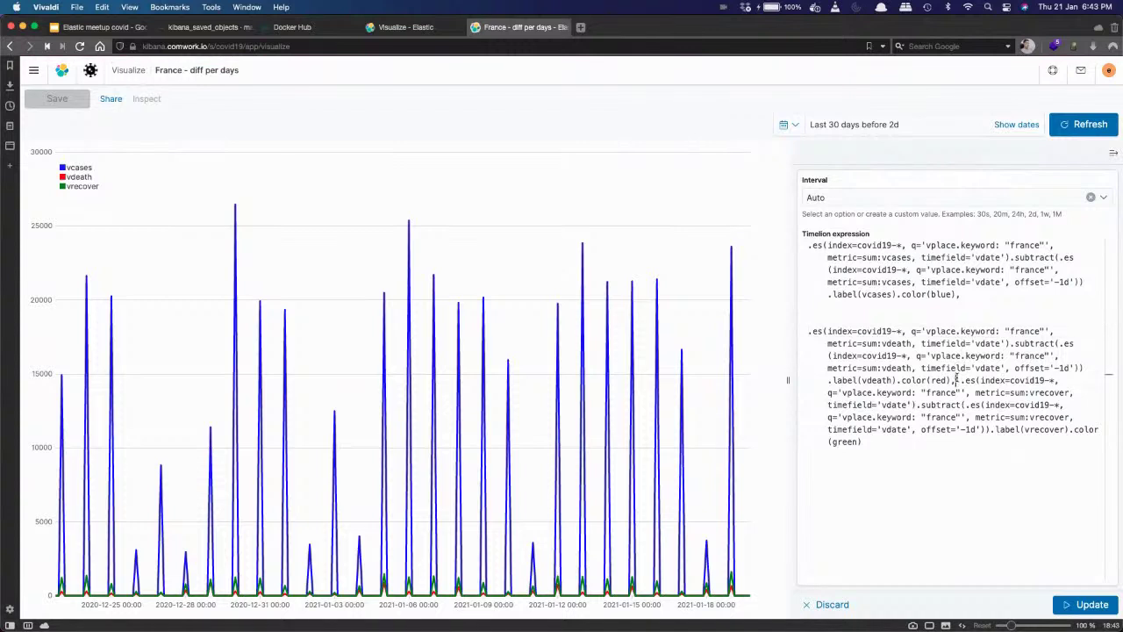
click(956, 379)
key(Return)
key(Return)
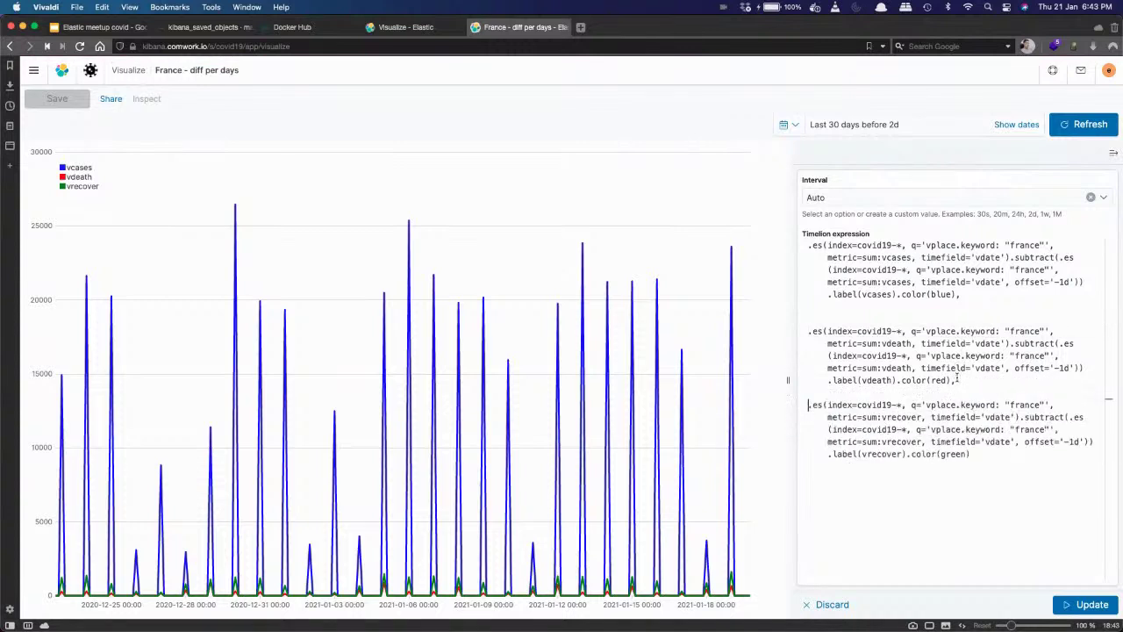
Step: Apply the reformatted Timelion expression to the chart and remove the extra blank line between the vcases and vdeath series
click(1061, 605)
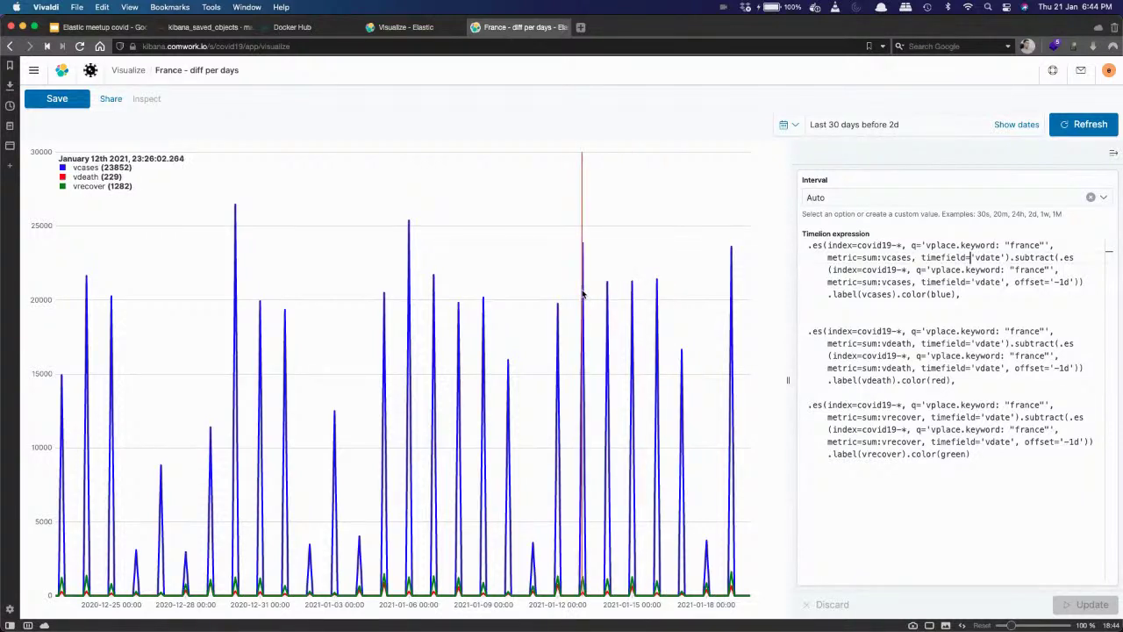
click(858, 309)
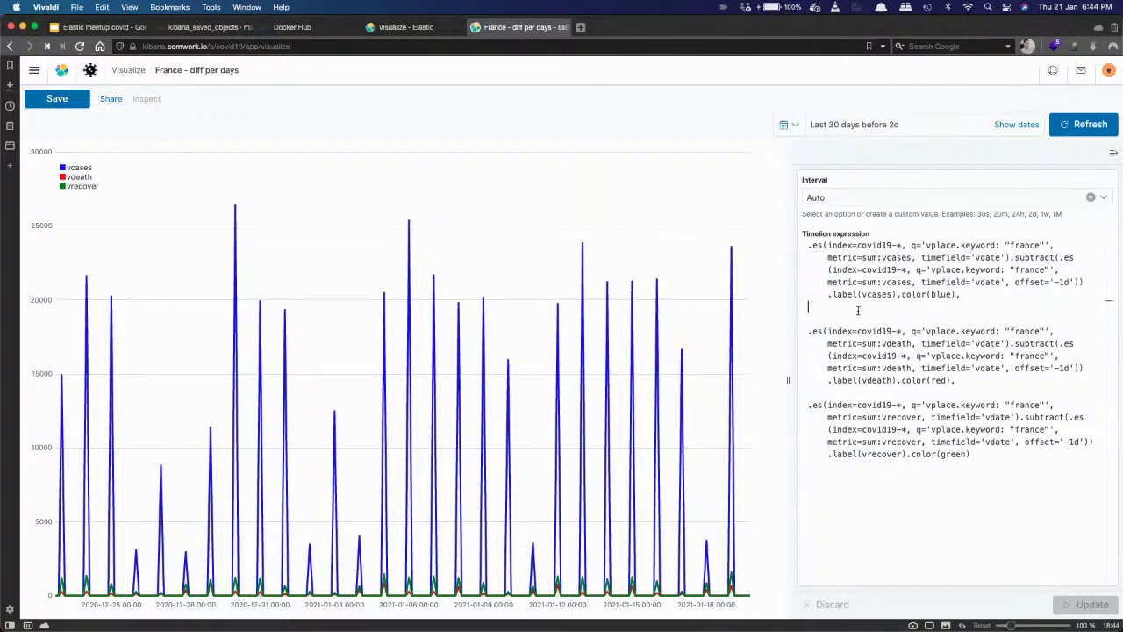
key(BackSpace)
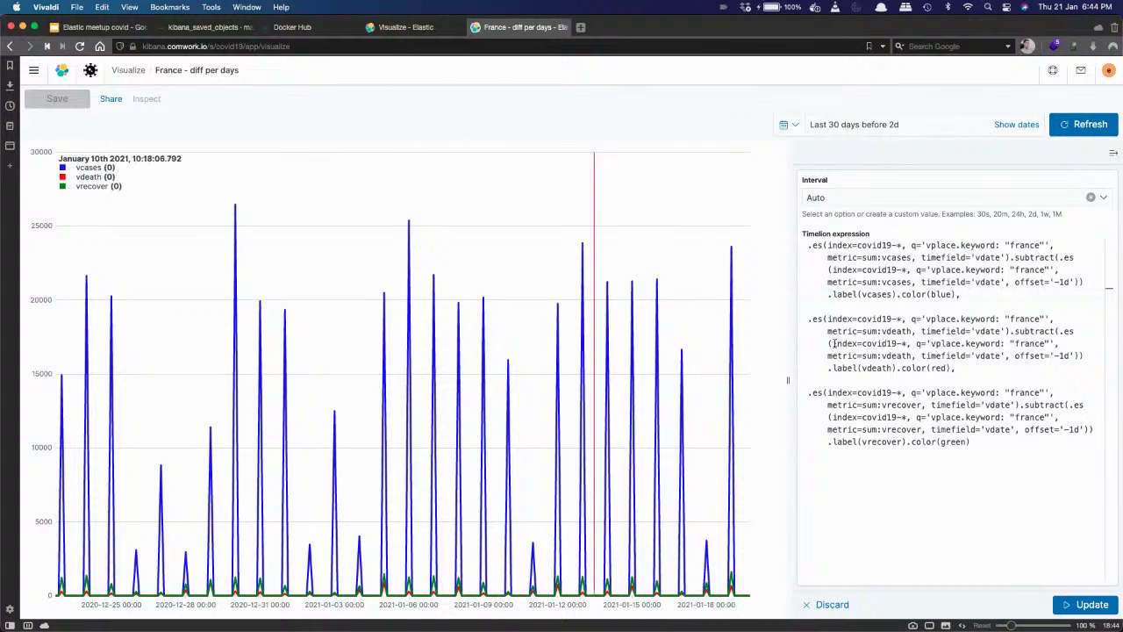
Step: Switch to the Elastic meetup covid presentation in Google Slides, revisit slide 7 about Elasticsearch and Kibana on ARM, and finish on the Questions slide
click(97, 27)
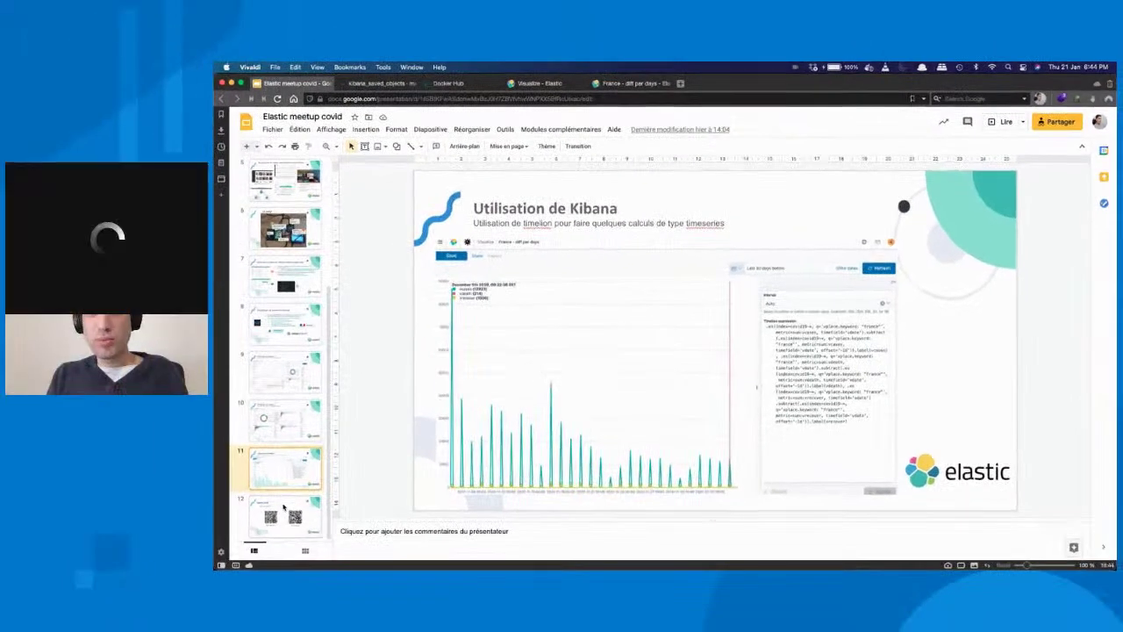
click(87, 553)
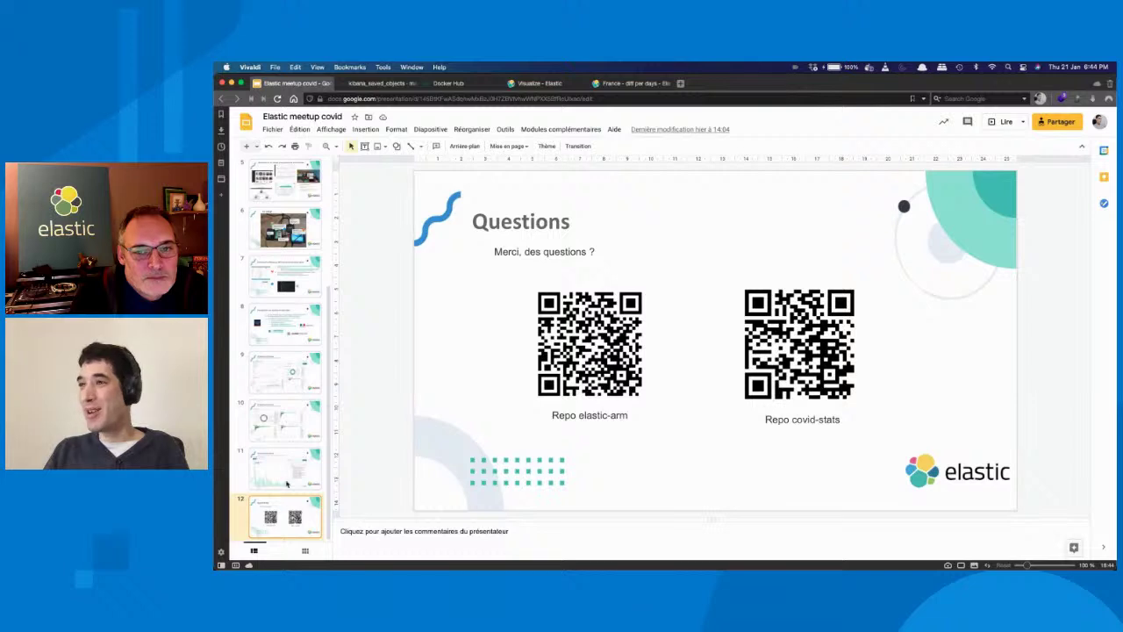
click(306, 274)
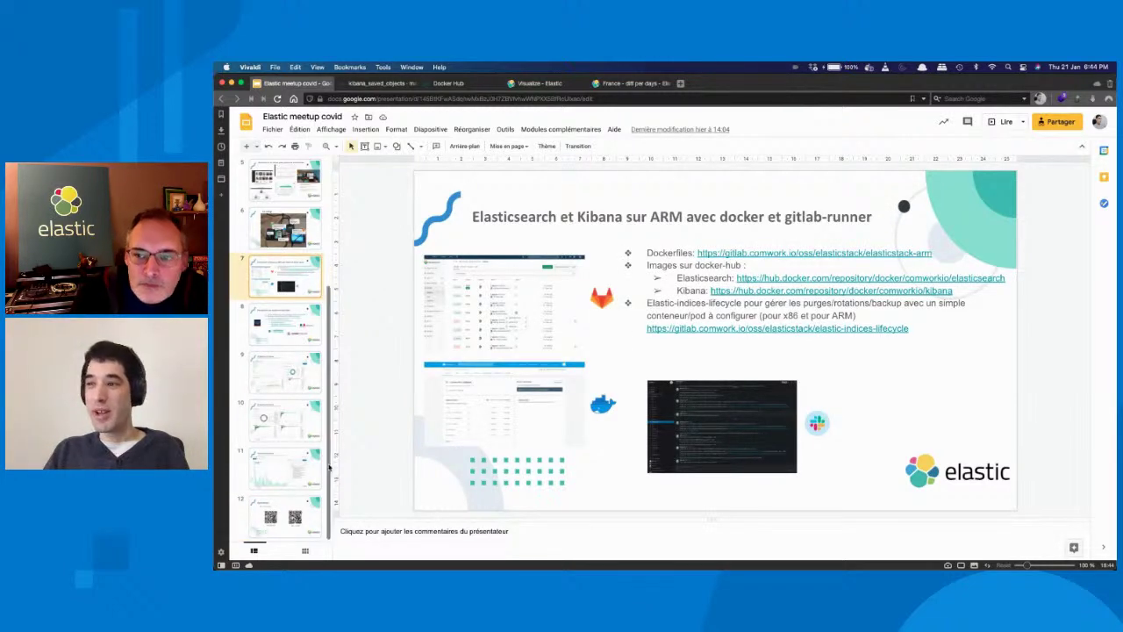
key(End)
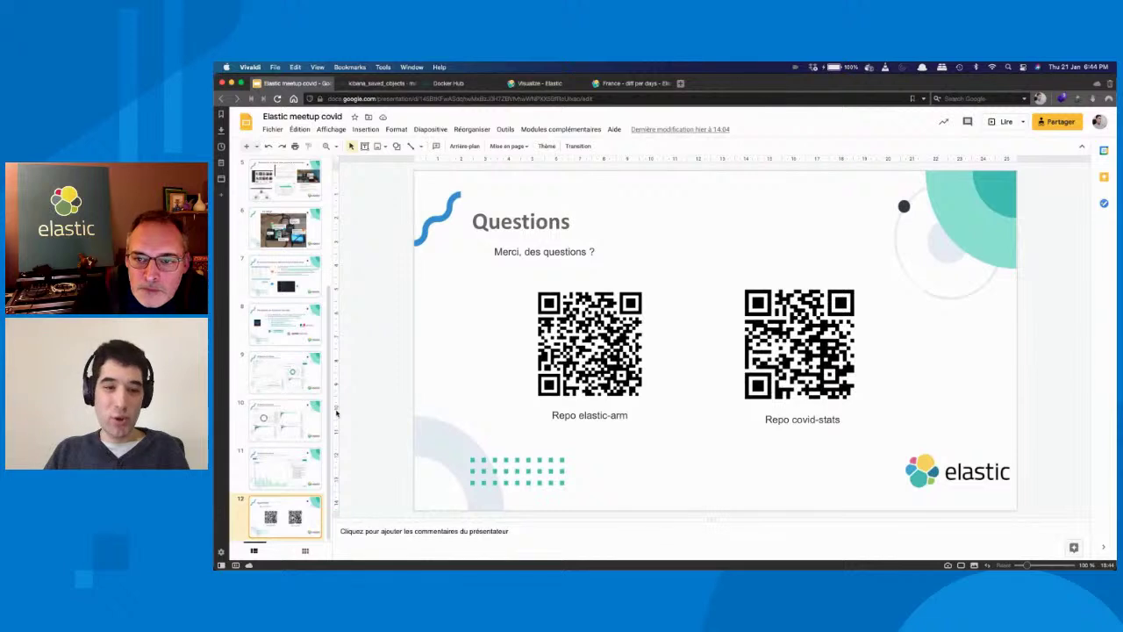